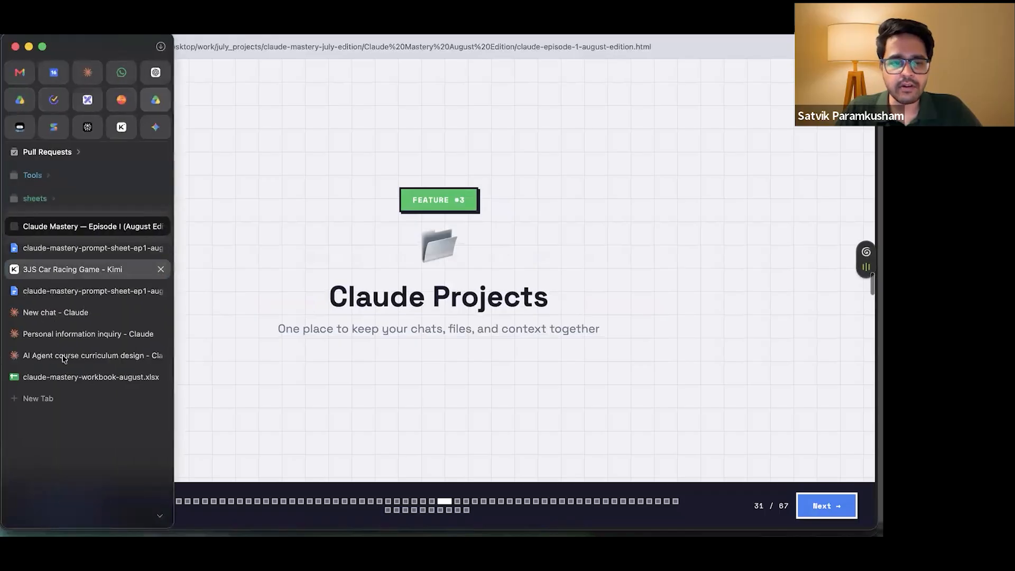
Step: Review the favourite city memory update and deletion exchanges in the Personal information inquiry chat
left_click(68, 355)
left_click(69, 336)
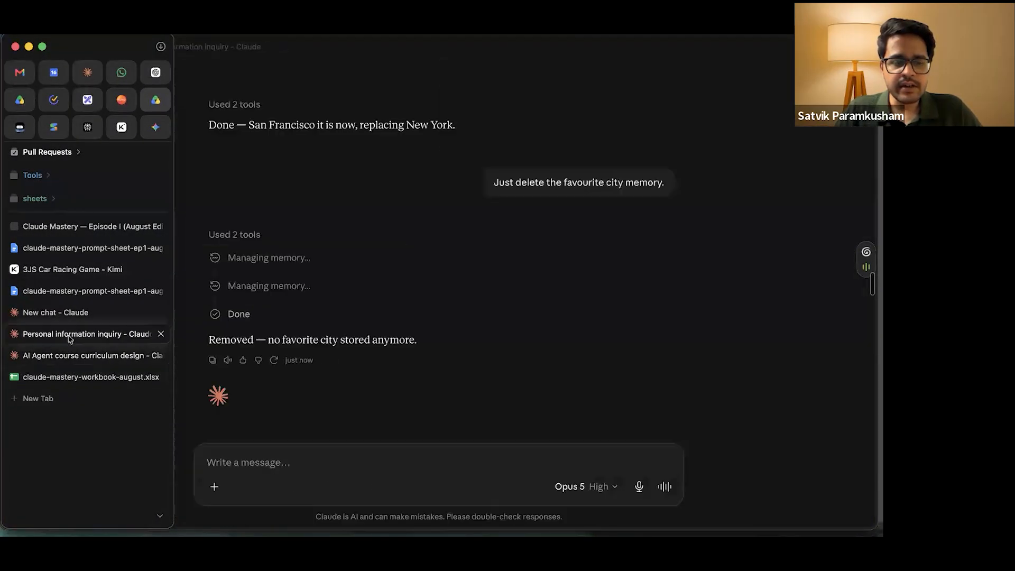
scroll(390, 287, "up", 15)
left_click_drag(209, 251, 560, 360)
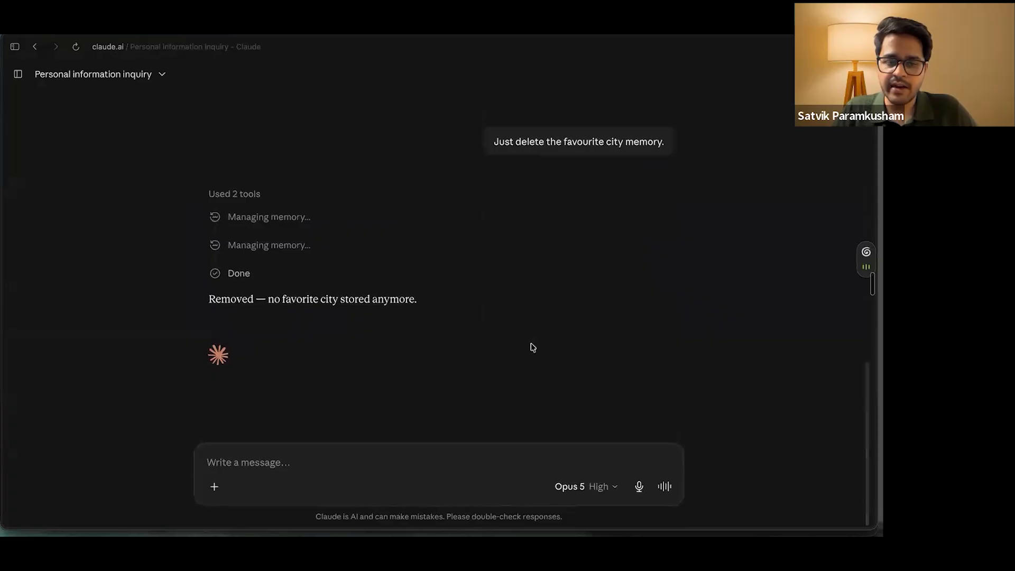
scroll(533, 348, "up", 12)
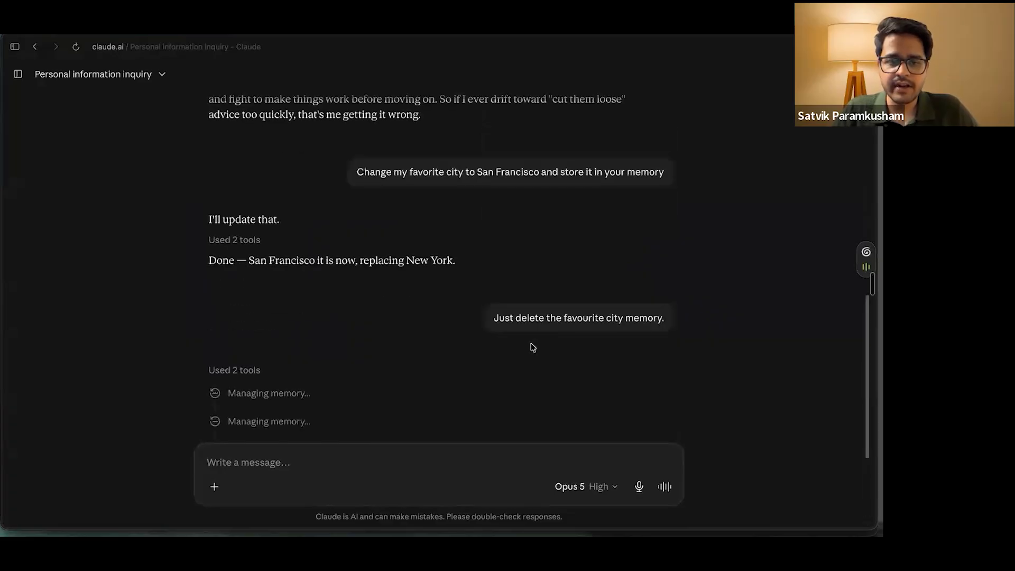
scroll(533, 348, "down", 4)
scroll(529, 352, "down", 10)
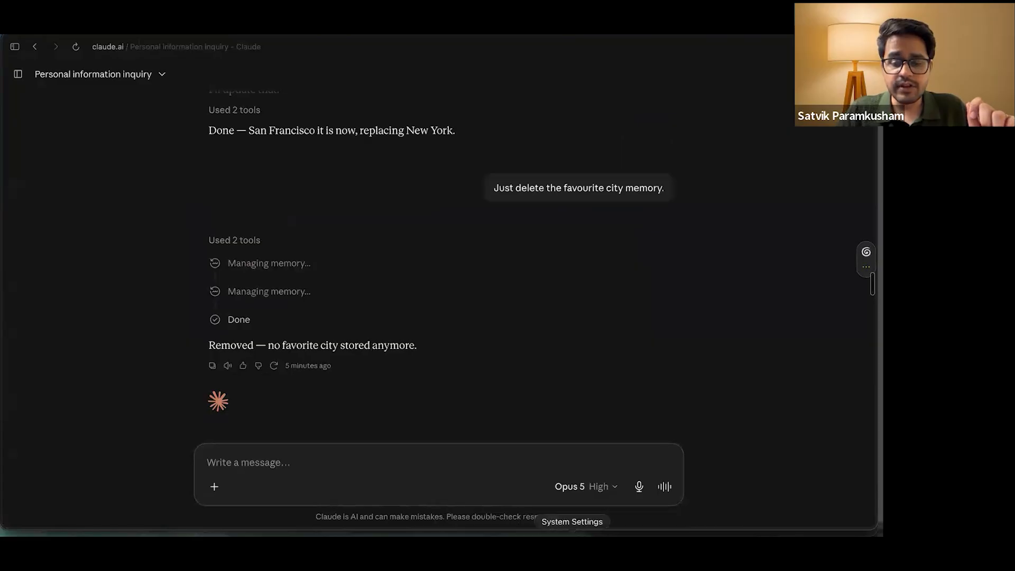
Step: Return to the Claude Mastery slide deck and read the Claude Projects slides through "A workspace that remembers"
mouse_move(7, 273)
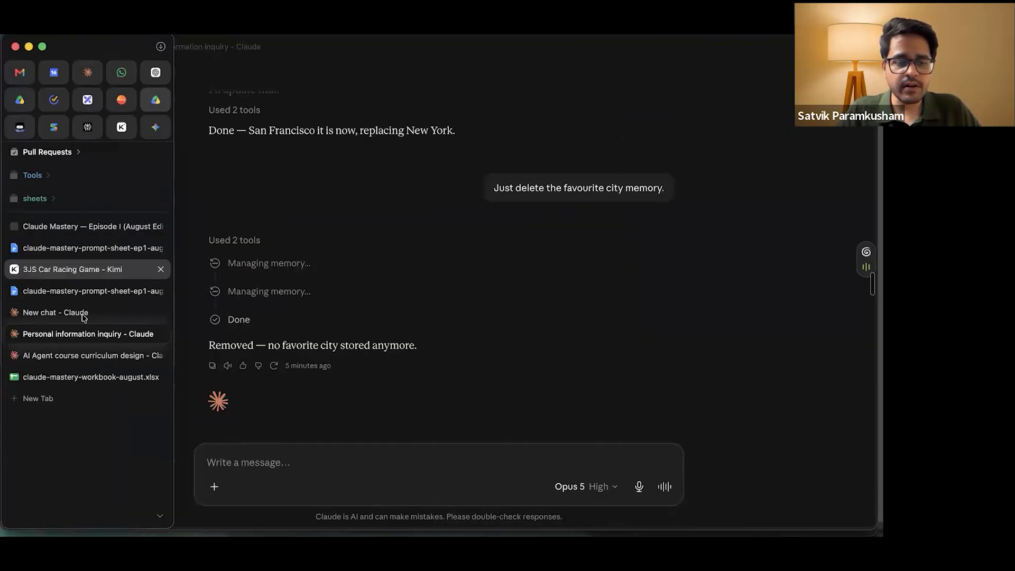
left_click(82, 227)
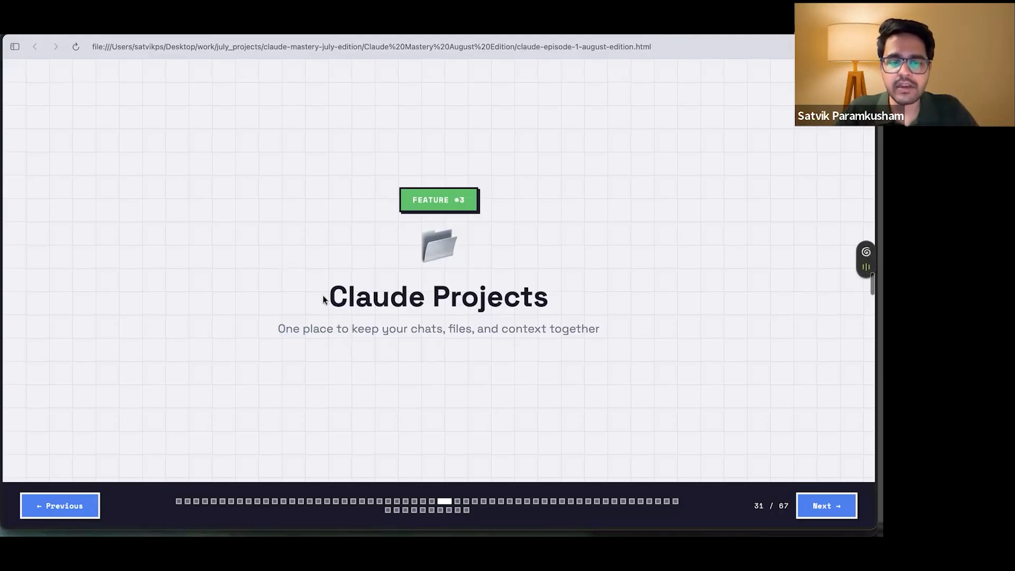
left_click_drag(327, 299, 566, 312)
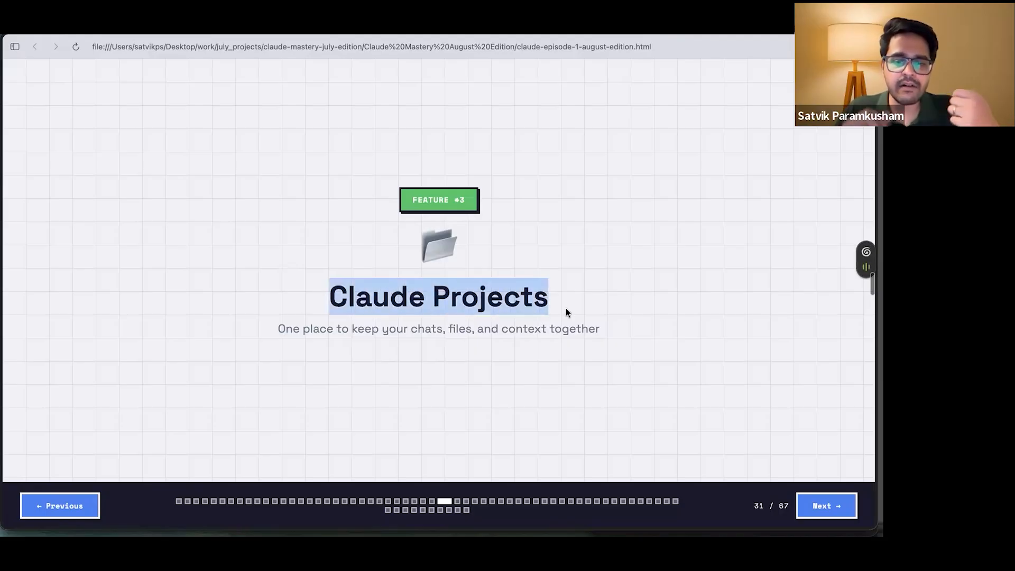
key("Right")
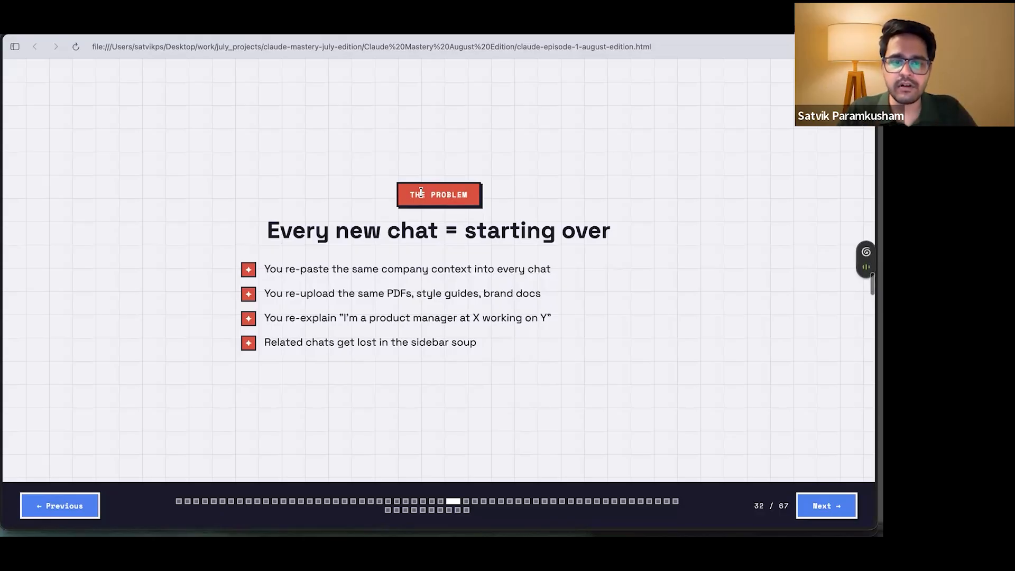
key("Right")
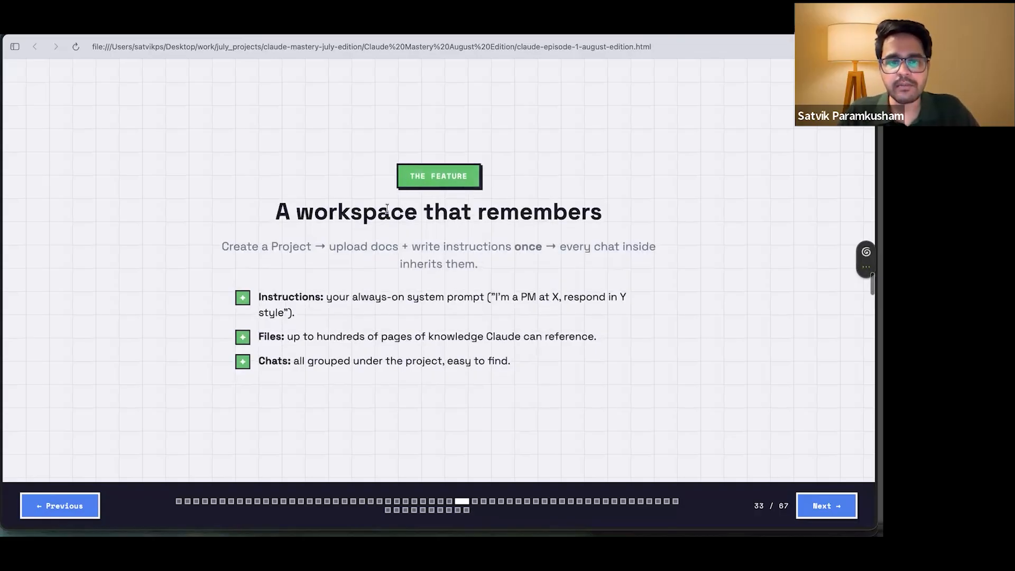
left_click_drag(275, 211, 609, 217)
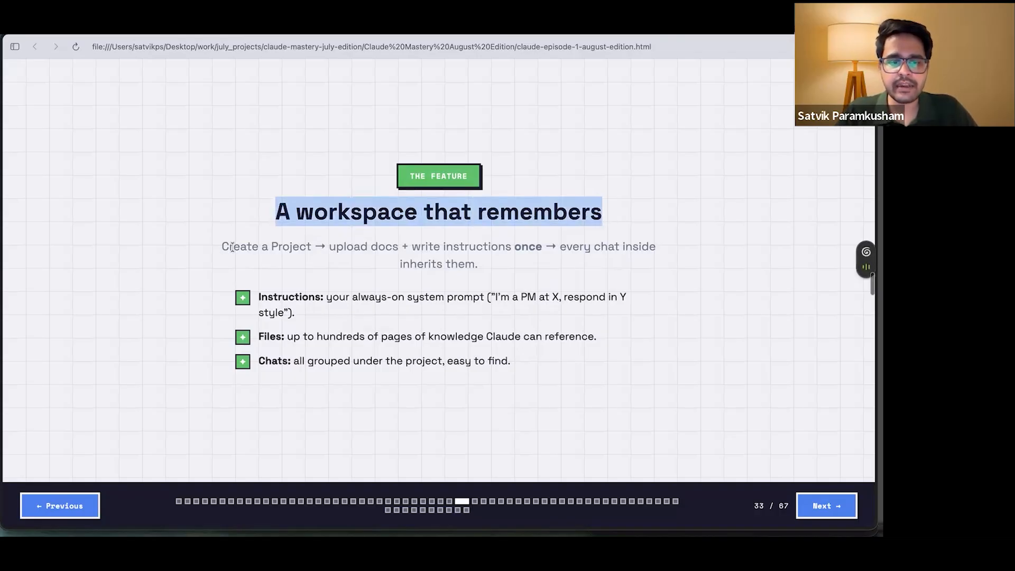
left_click_drag(222, 247, 487, 264)
left_click(485, 262)
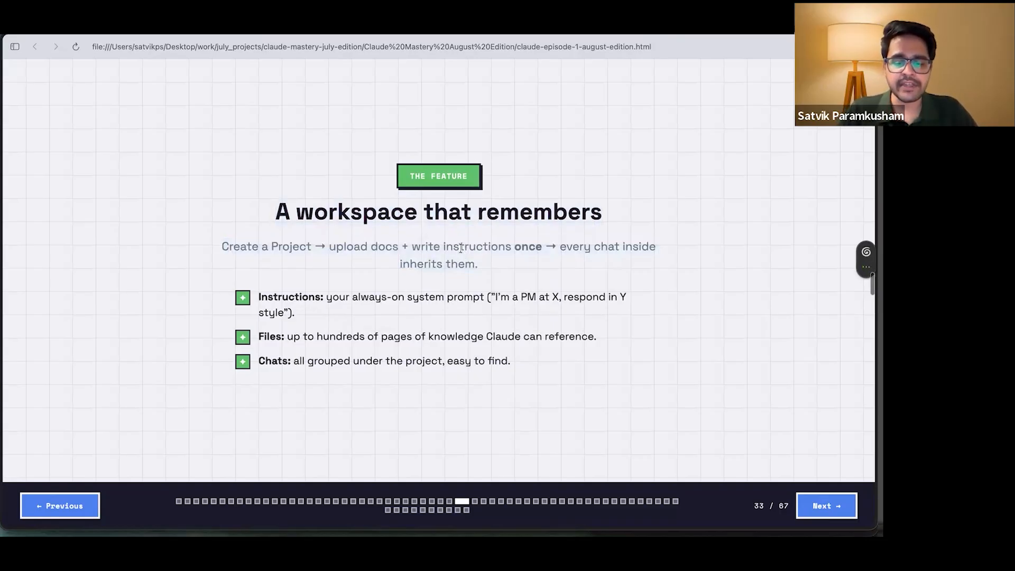
Step: Open the unrot.co website in a new browser tab
key("super+t")
type("unr")
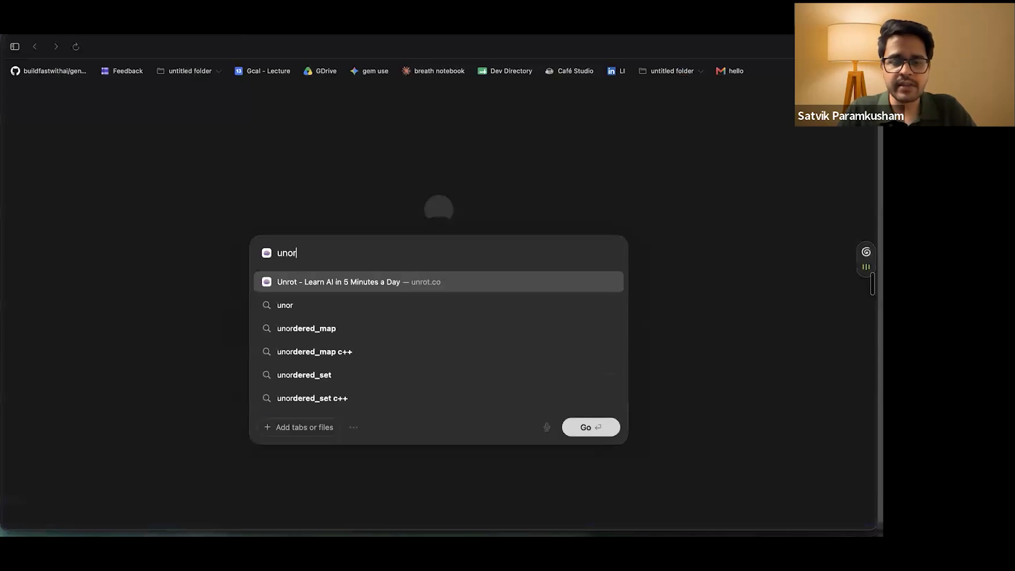
key("BackSpace")
type("ro")
key("BackSpace")
key("BackSpace")
type("rot.co")
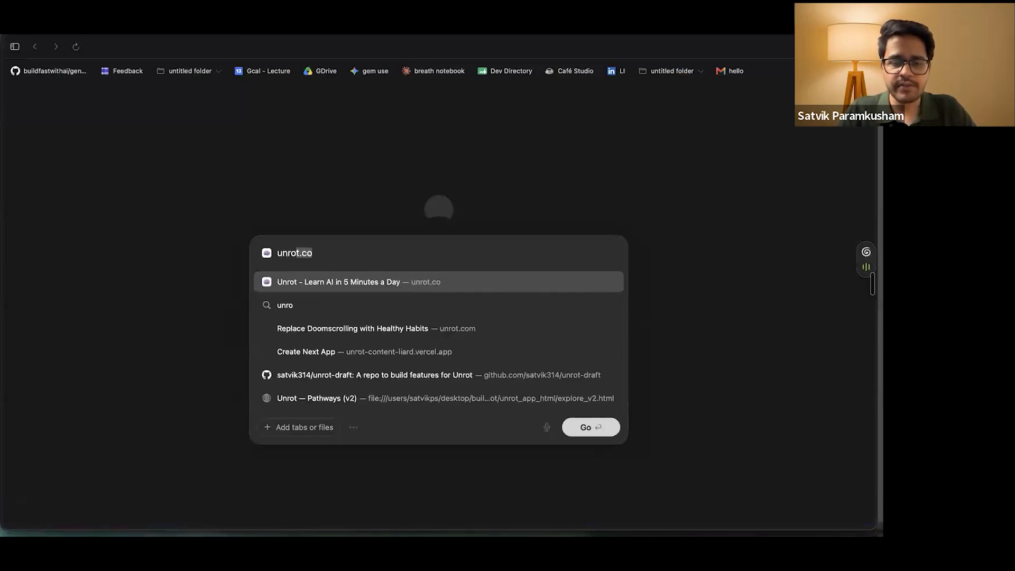
key("Return")
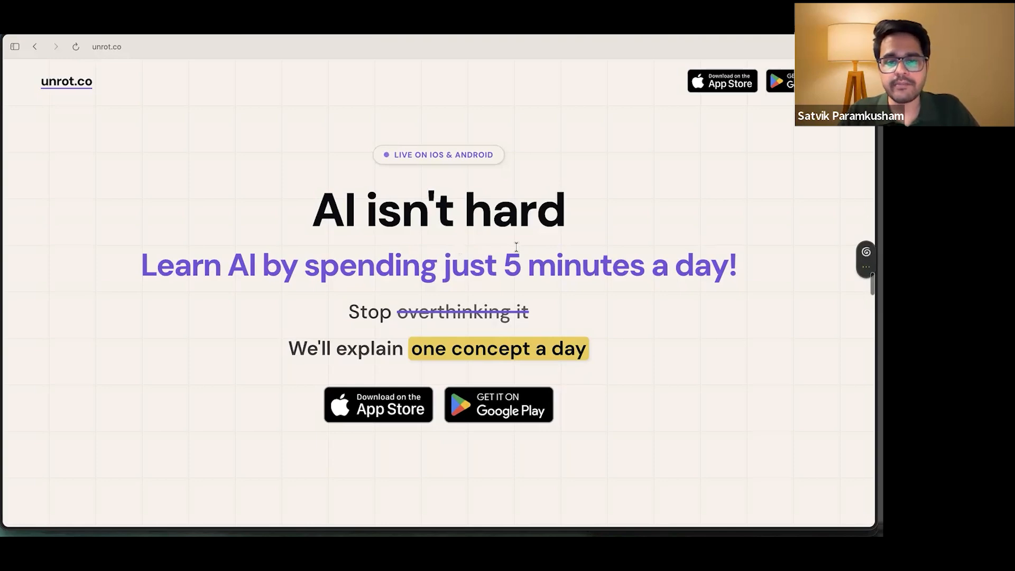
Step: Go back to the slide deck and revisit the Claude Projects, problem and feature slides
key("ctrl+Tab")
key("Left")
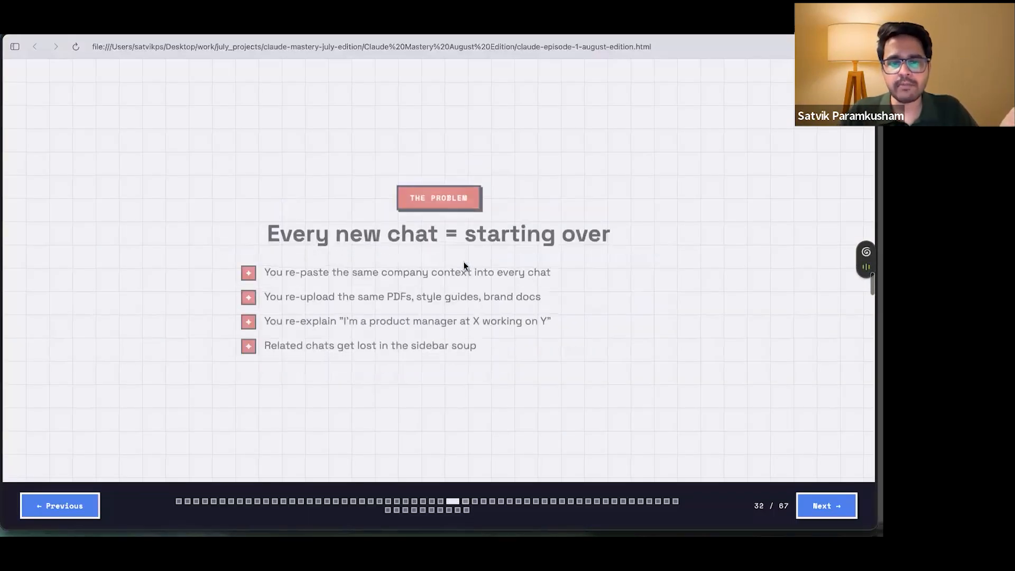
key("Left")
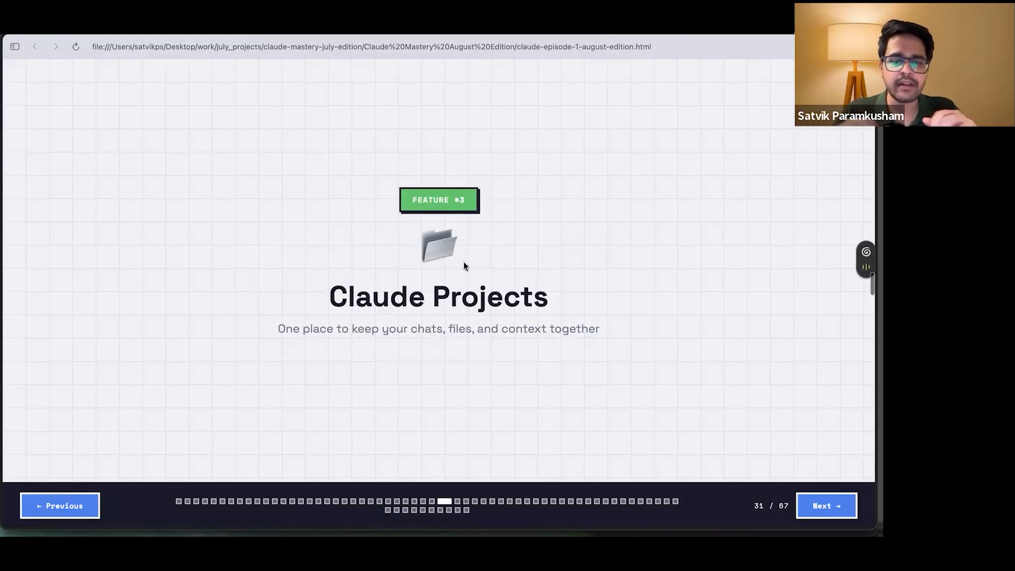
key("Right")
key("Right")
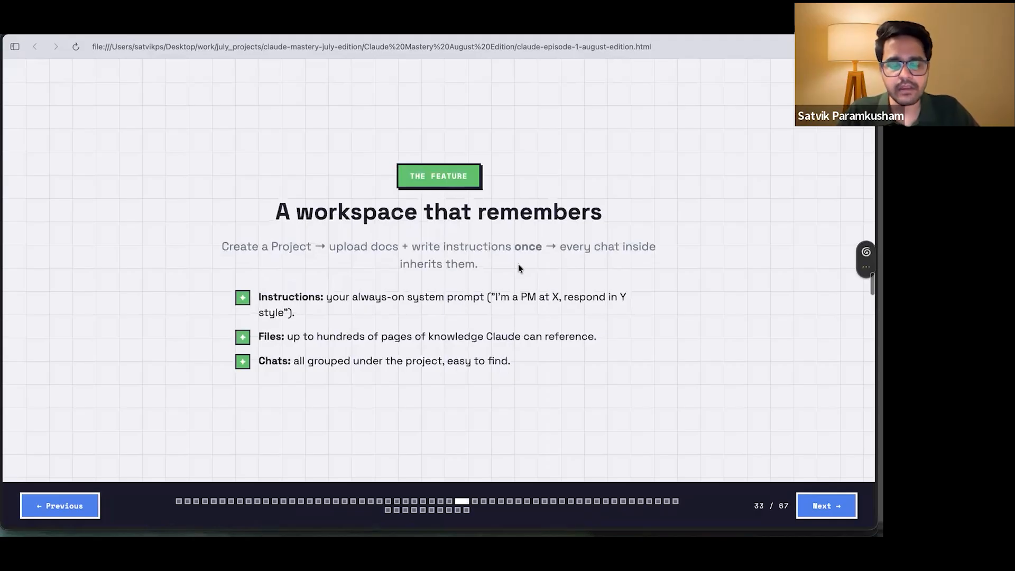
Step: Open claude.ai in a new browser tab and go to the Projects list
key("super+t")
type("claude.ai")
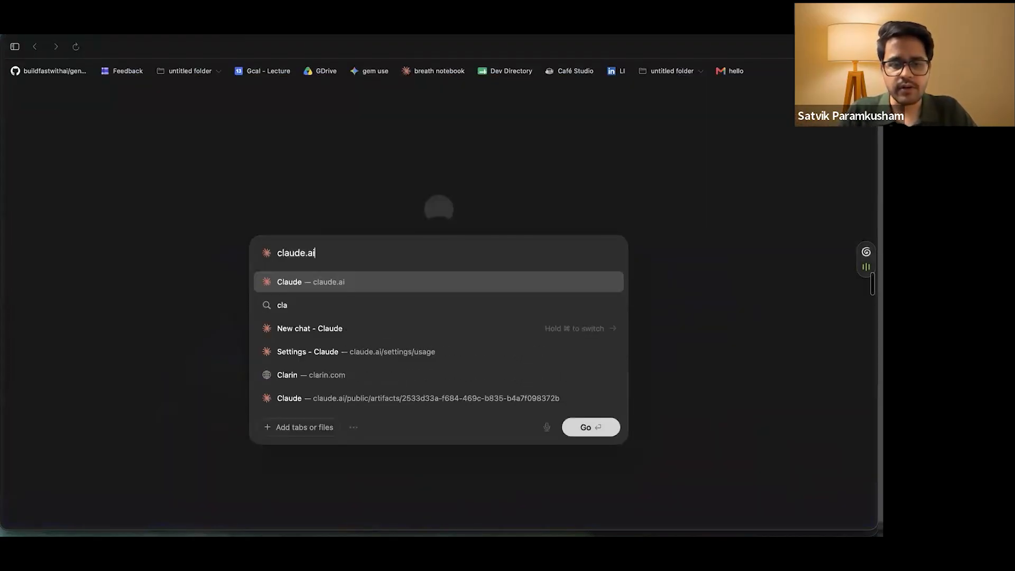
key("Return")
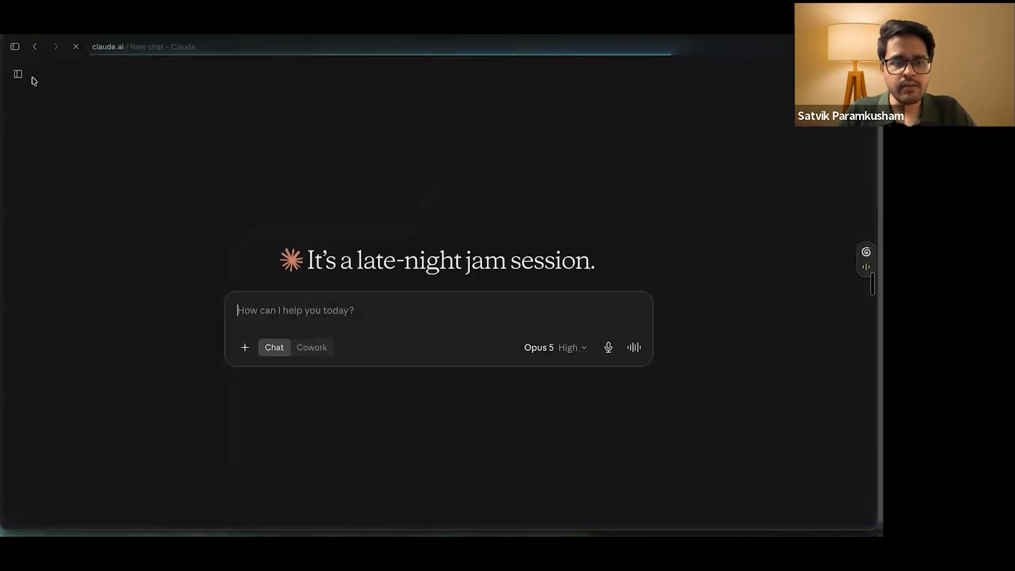
left_click(18, 74)
left_click(42, 149)
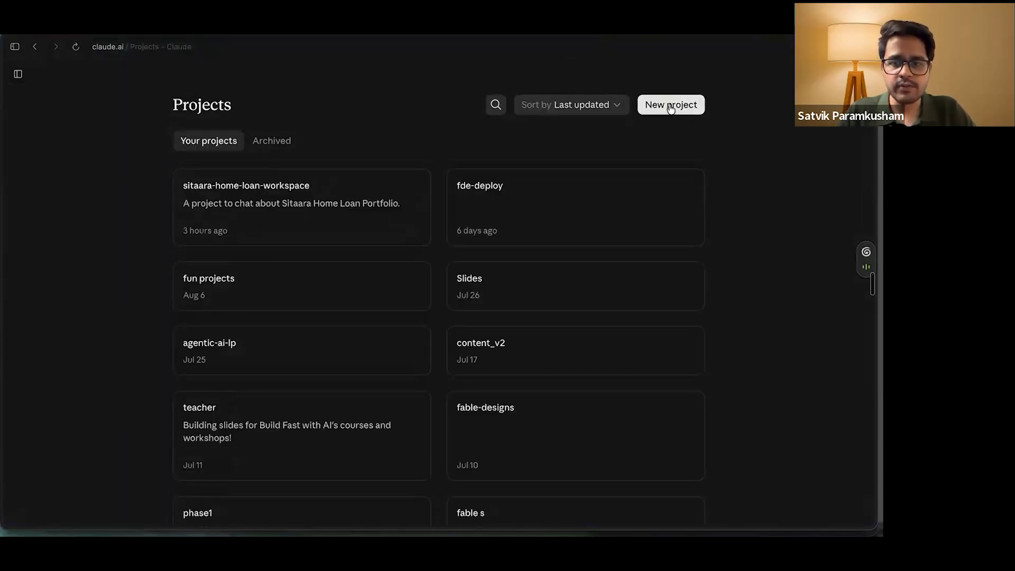
Step: Start a new project and name it unrot-ai-project
left_click(670, 106)
left_click(369, 254)
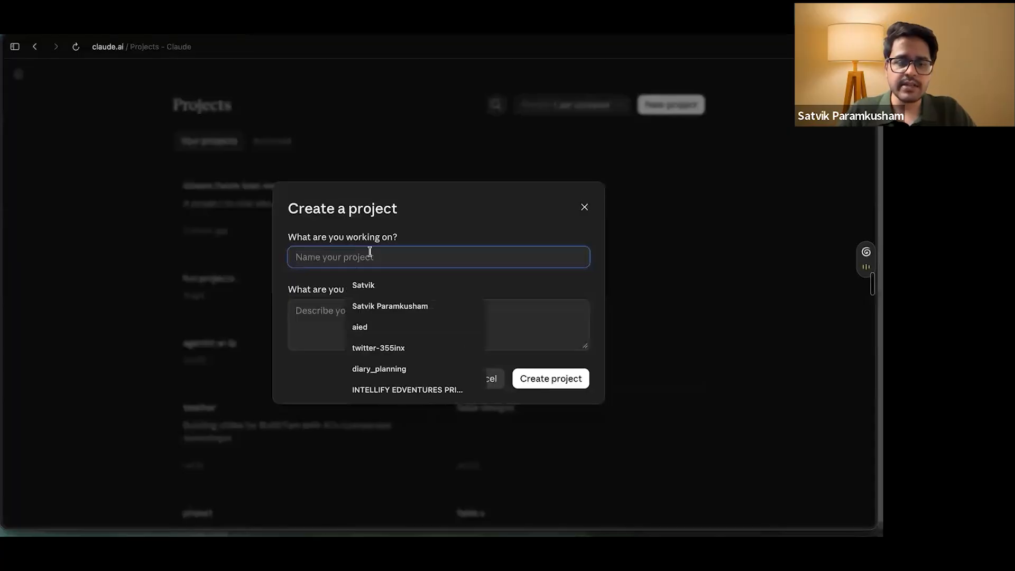
left_click(416, 244)
left_click(404, 256)
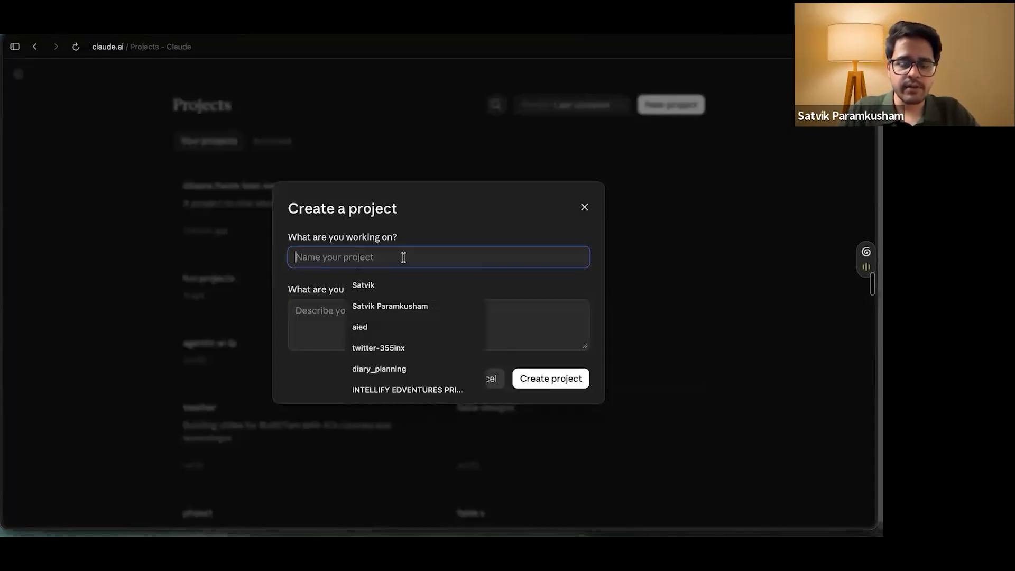
type("unrot-pm")
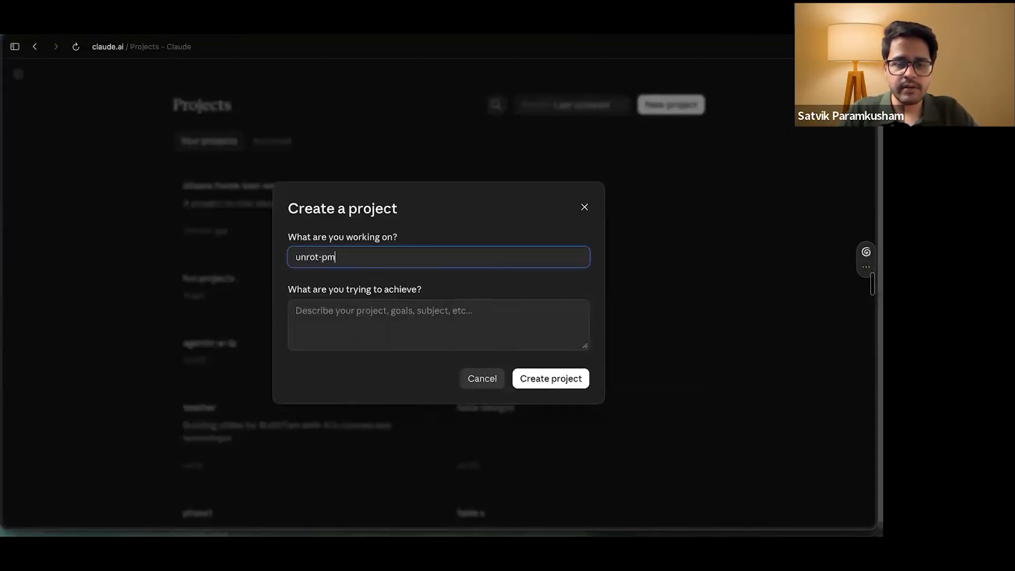
type("g")
key("BackSpace")
key("BackSpace")
key("BackSpace")
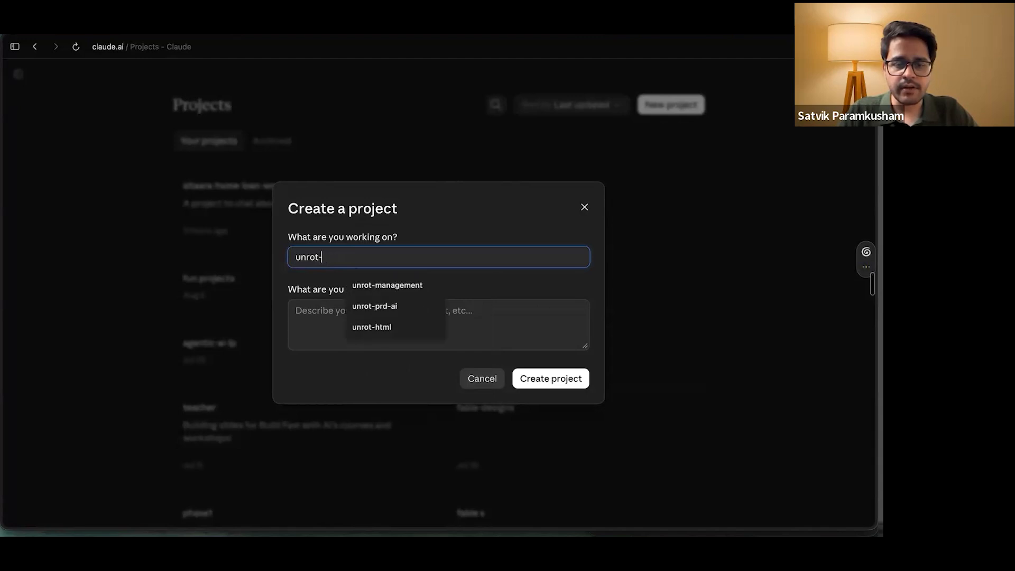
type("aip")
key("BackSpace")
type("-pm")
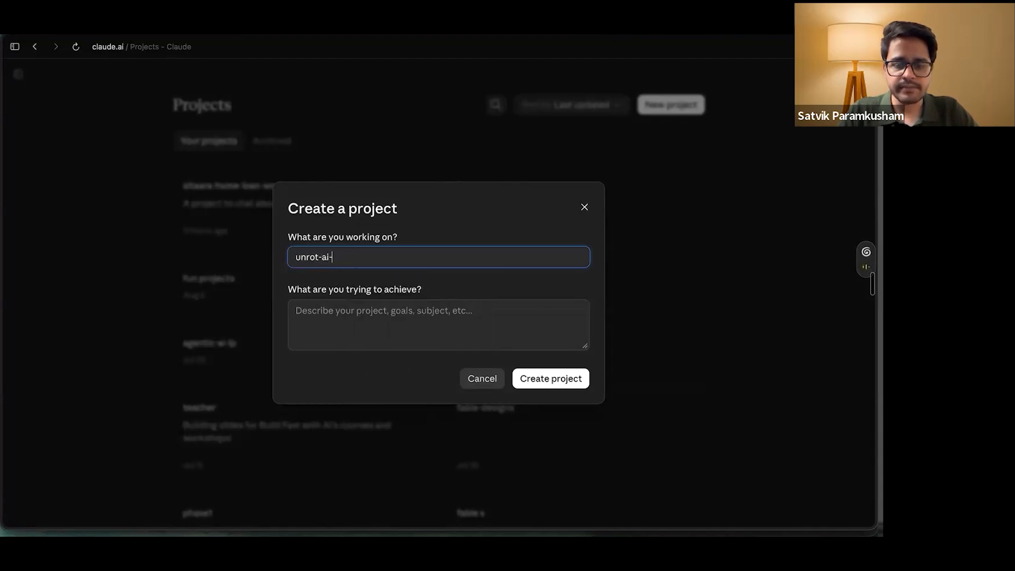
key("BackSpace")
type("m")
left_click(372, 319)
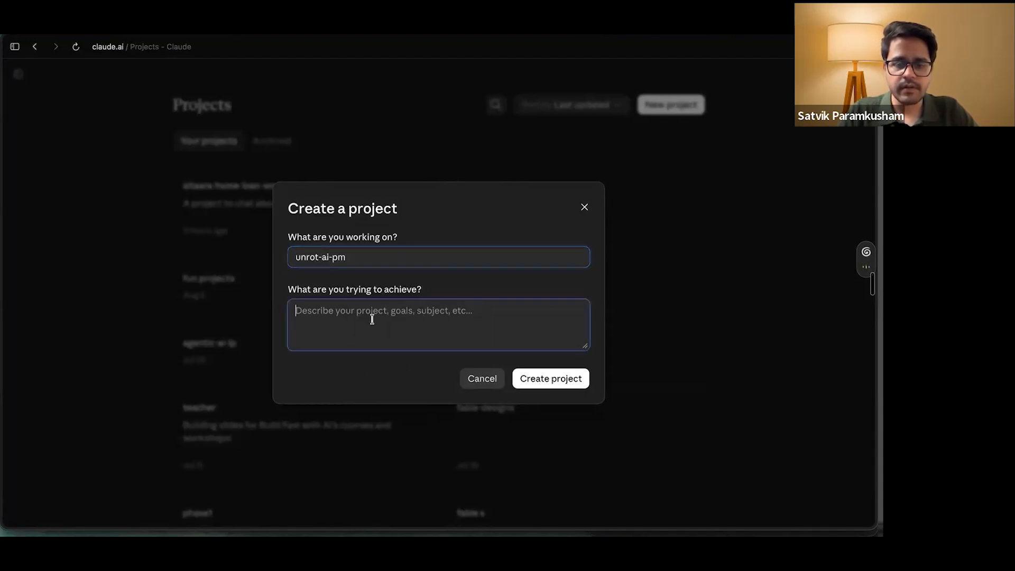
left_click(338, 247)
key("BackSpace")
type("ro")
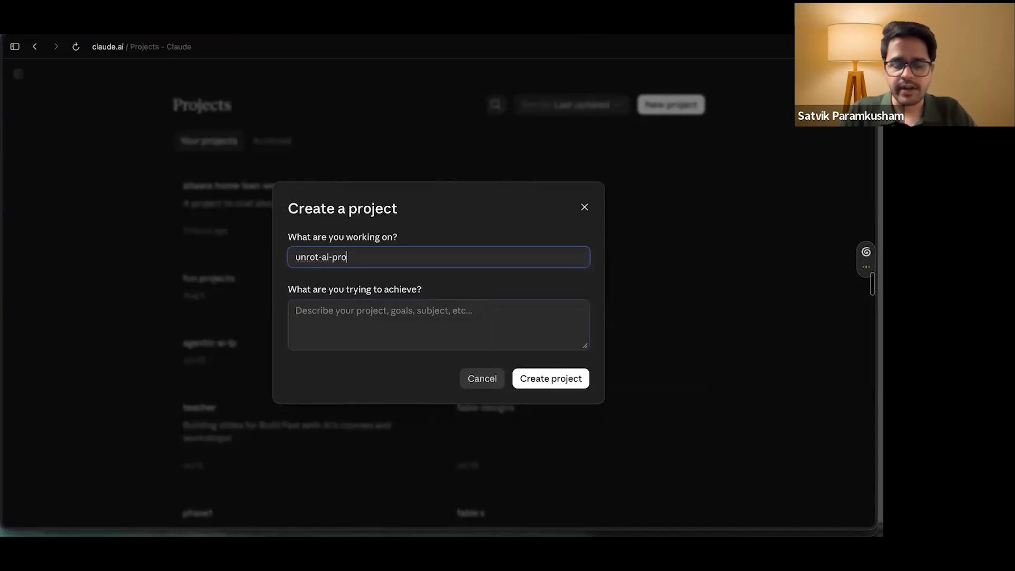
type("ject")
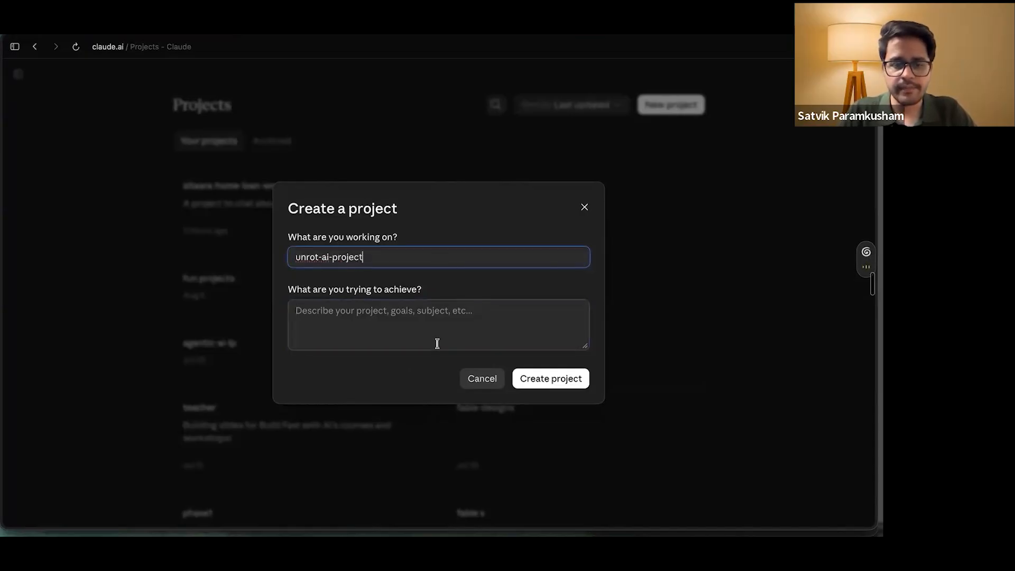
Step: Describe the goal as "A project to work with all the context required for the Unrot AI app" and create the project
left_click(437, 344)
key("fn")
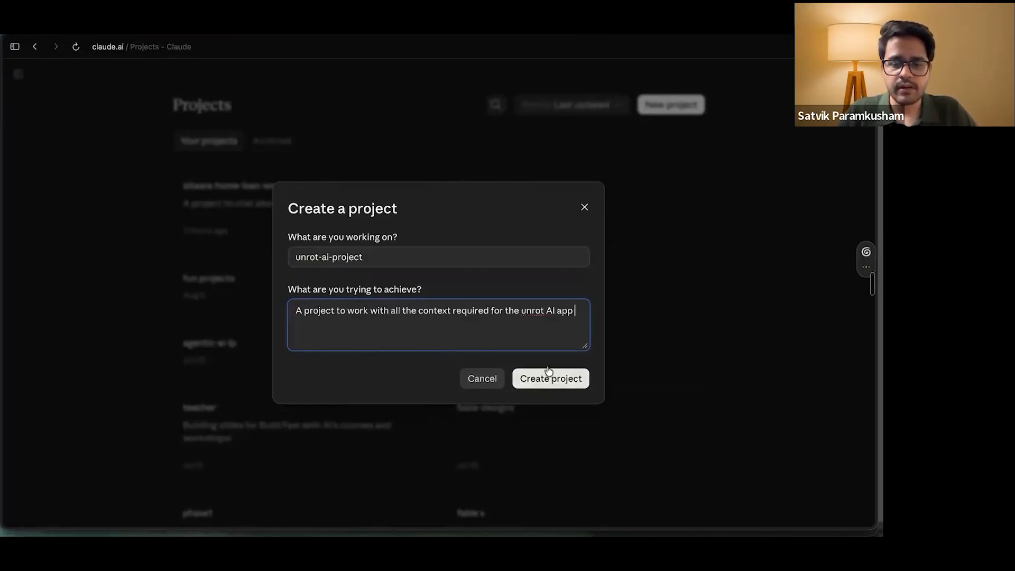
left_click(531, 311)
key("BackSpace")
key("BackSpace")
type("Un")
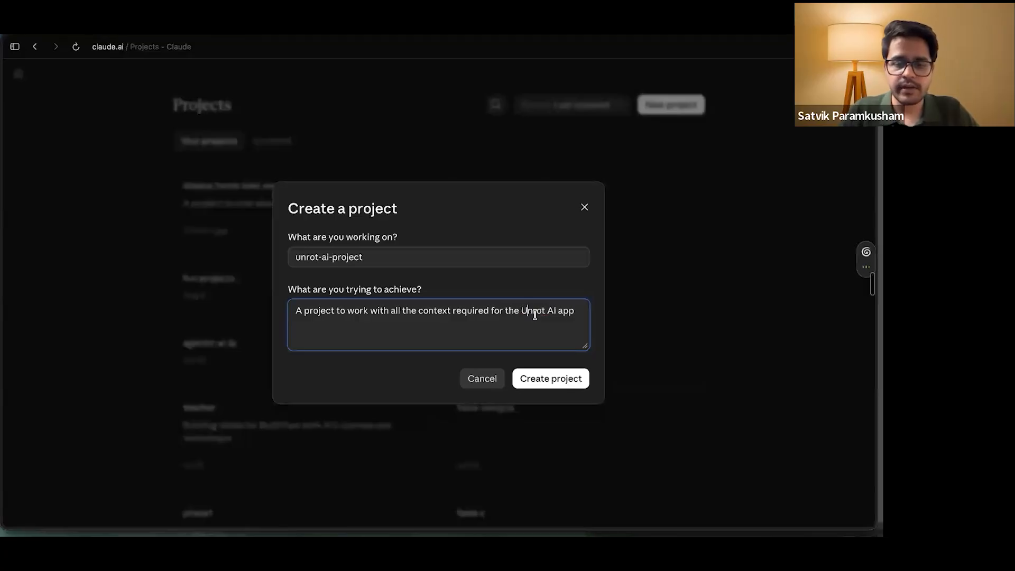
left_click(550, 382)
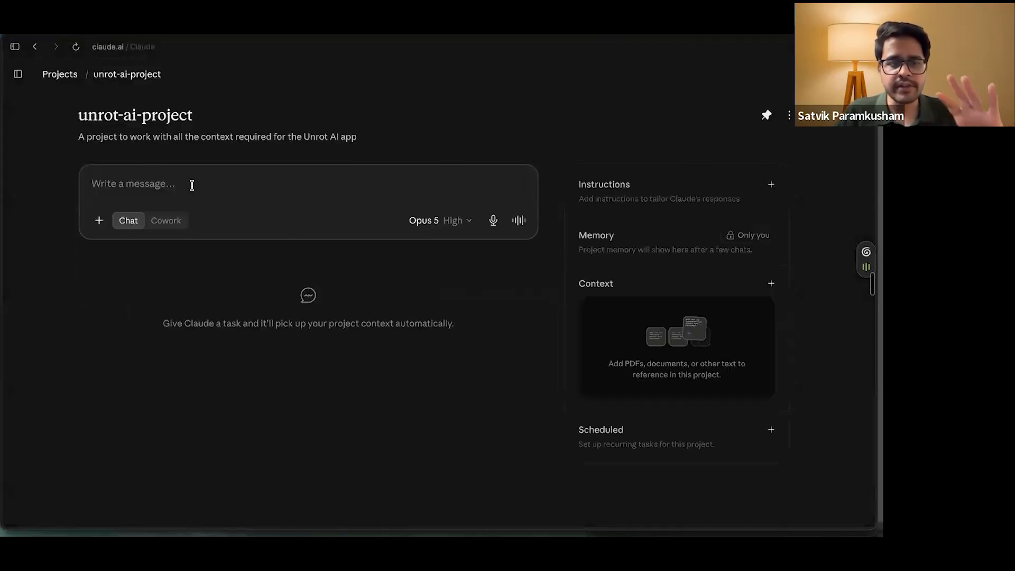
left_click(192, 185)
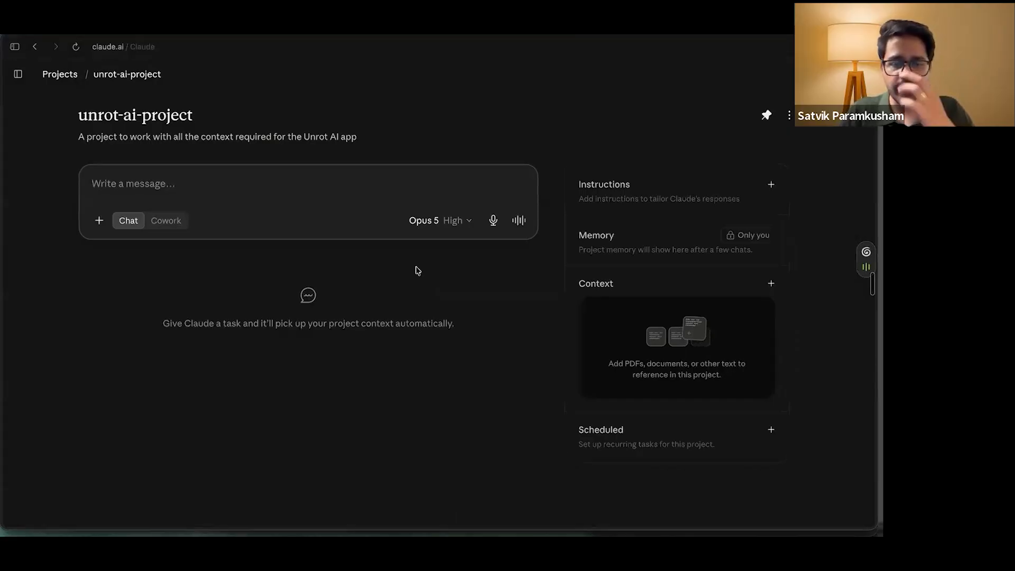
Step: Switch to Finder and add unrot_design_system.txt, unrot_product_overview.txt and unrot_sample_prd.txt to the project's context
key("super+Tab")
left_click_drag(364, 191, 266, 166)
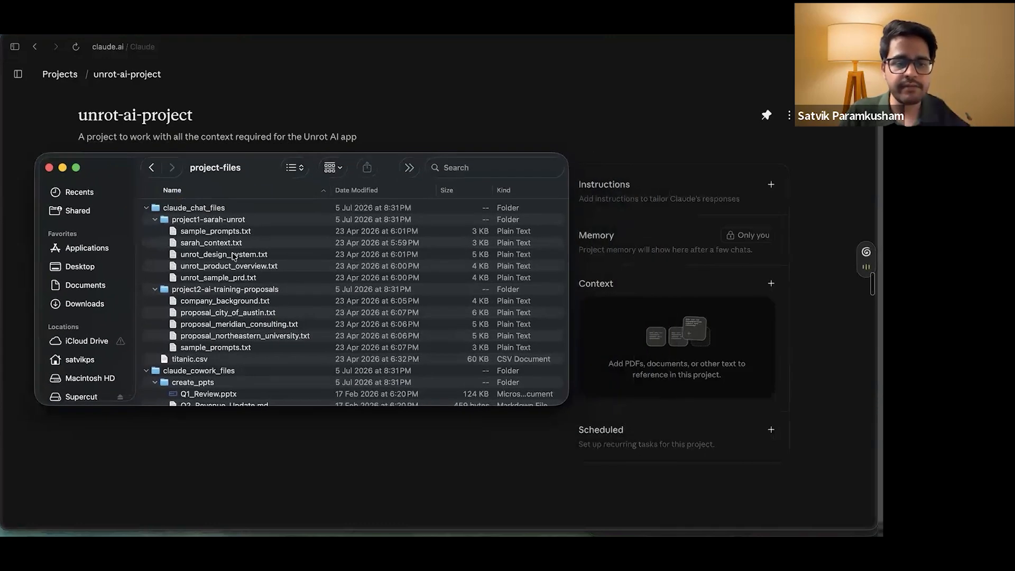
left_click(233, 256)
left_click(234, 278, "shift")
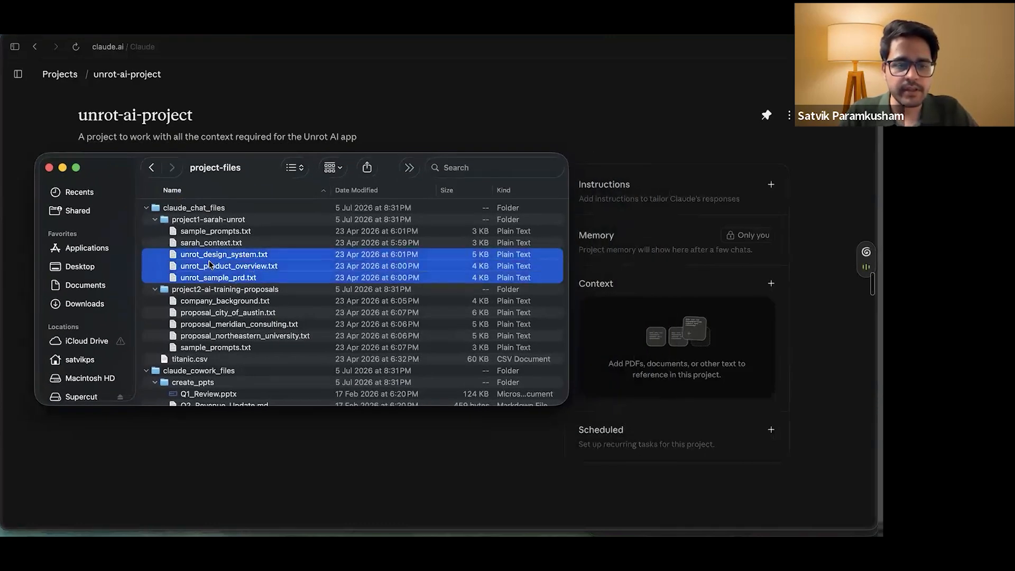
left_click_drag(210, 264, 702, 361)
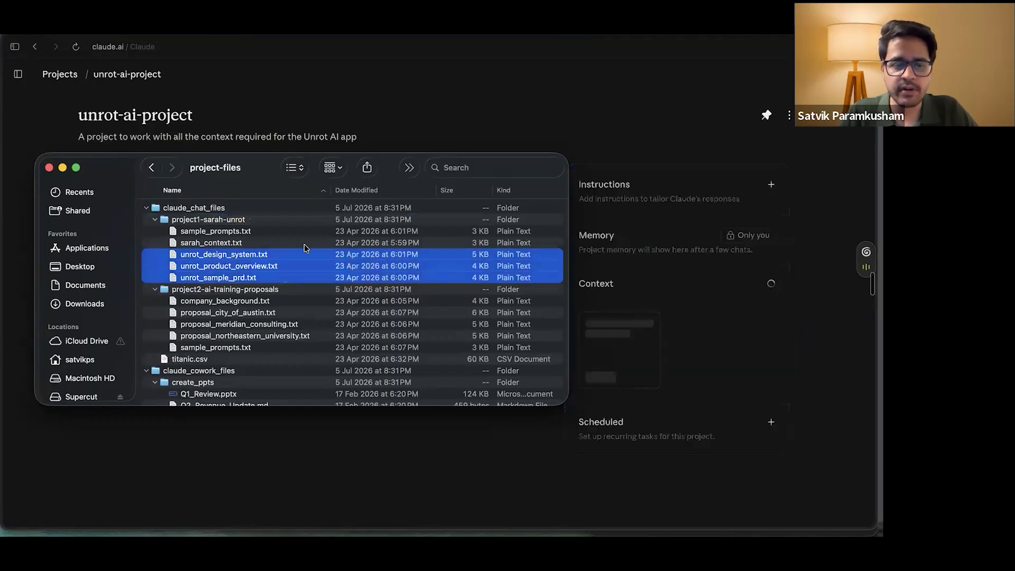
Step: Add sample_prompts.txt from the project1-sarah-unrot folder to the project's context and return to the project page
left_click(250, 239)
left_click_drag(235, 233, 723, 417)
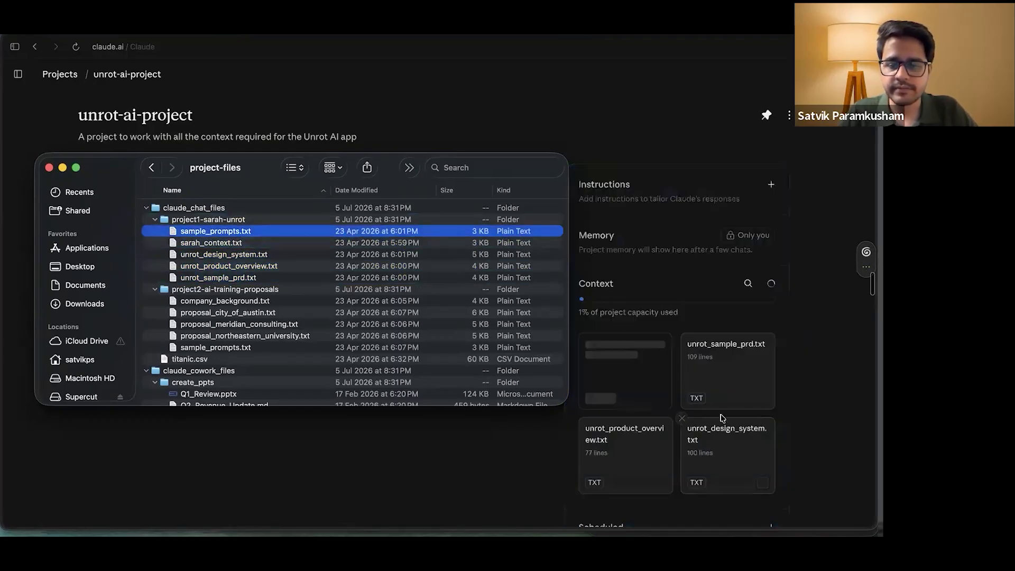
left_click(700, 317)
scroll(645, 370, "down", 2)
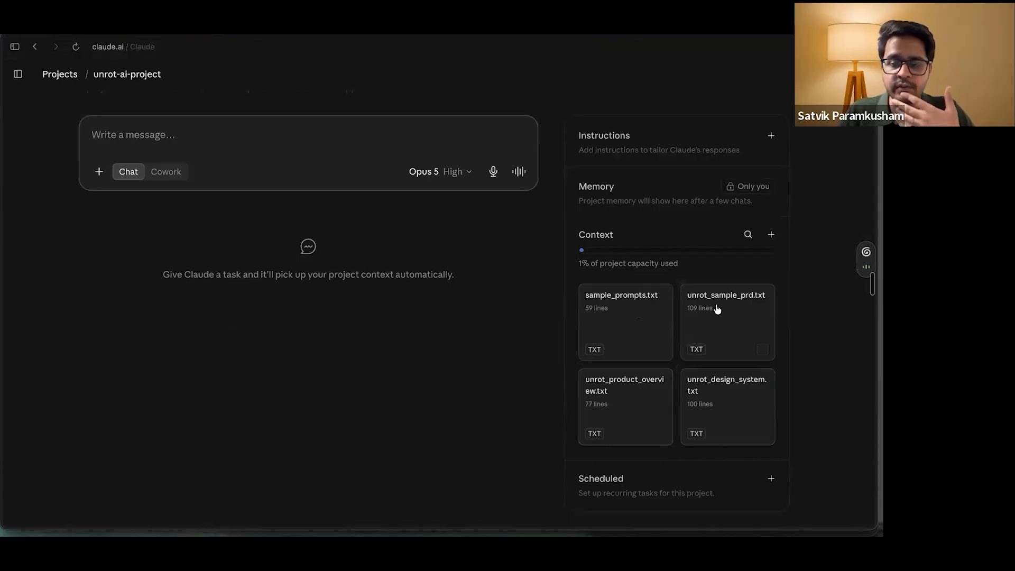
Step: Open sample_prompts.txt from the project's context, skim its prompts and close it
left_click(636, 317)
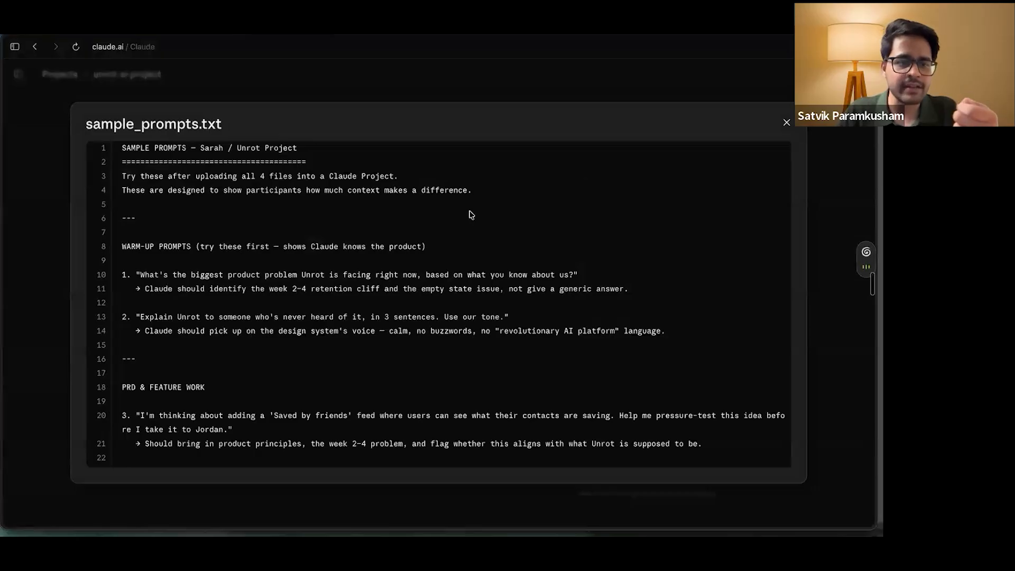
scroll(472, 214, "down", 10)
scroll(471, 214, "up", 10)
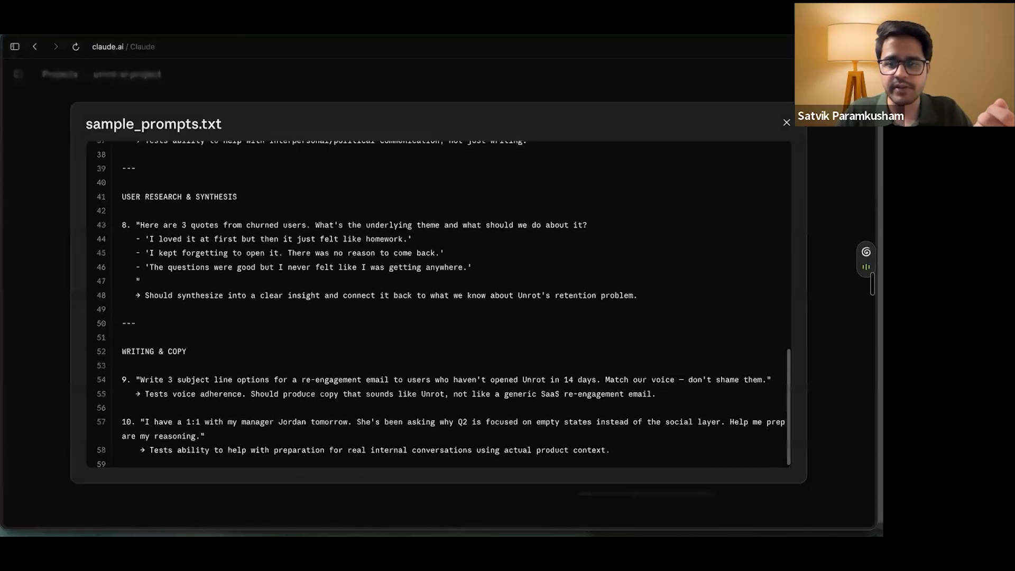
left_click(786, 122)
Step: Start a project chat message with "I want to create PRD for unrot in my existing style."
left_click(185, 191)
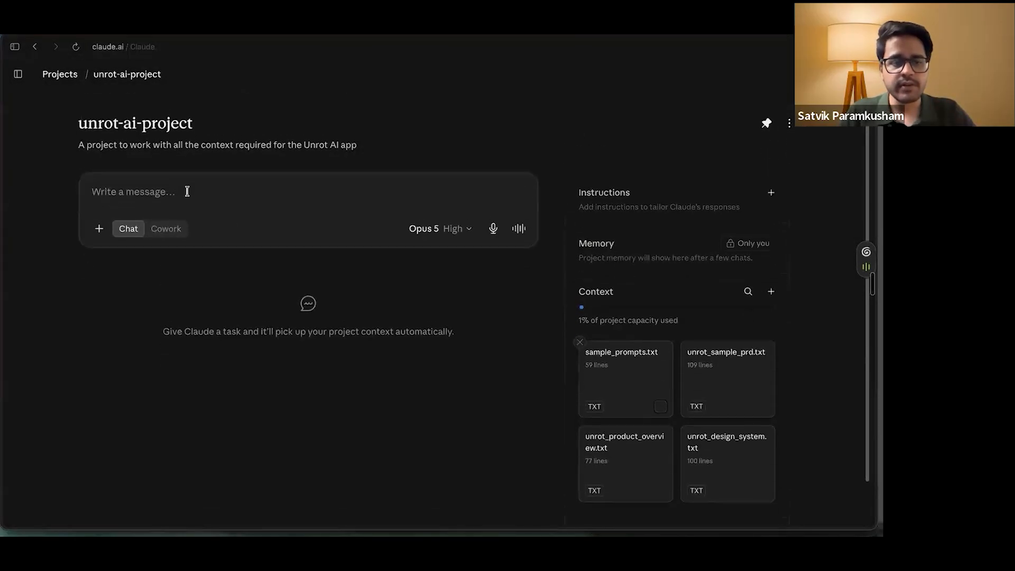
type("I want to crea")
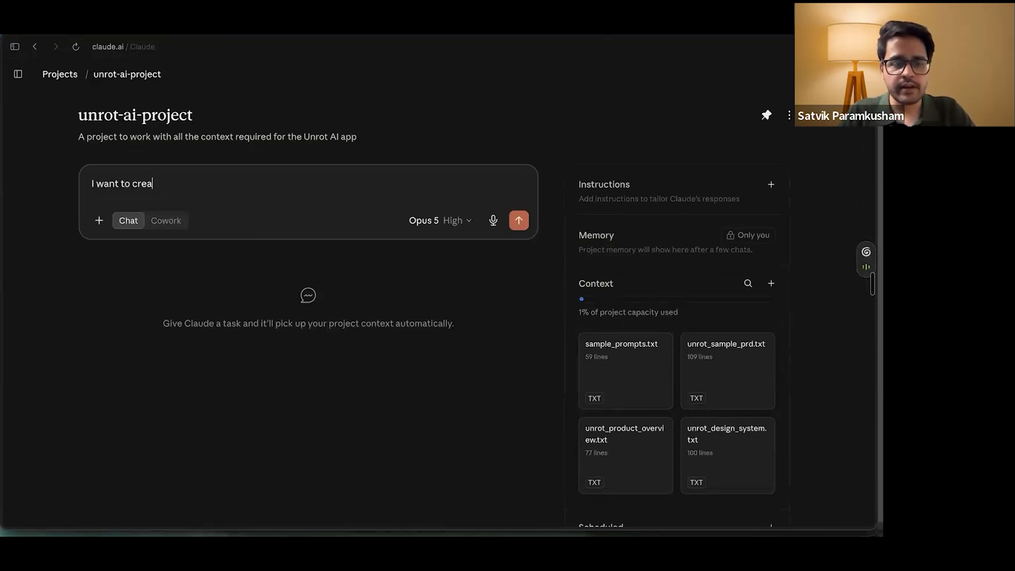
type("te PRD for unrot in my existing style.")
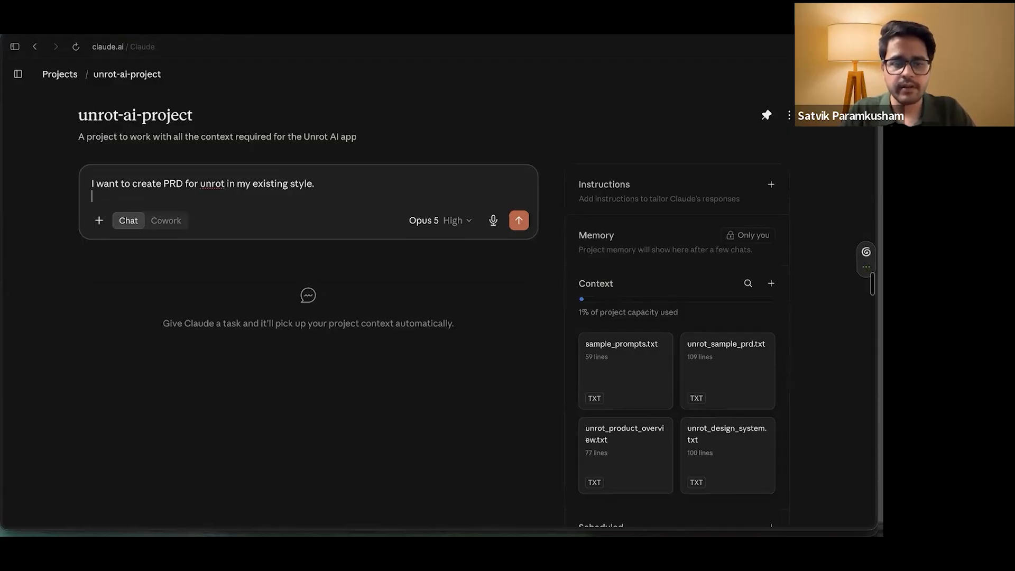
key("shift+Return")
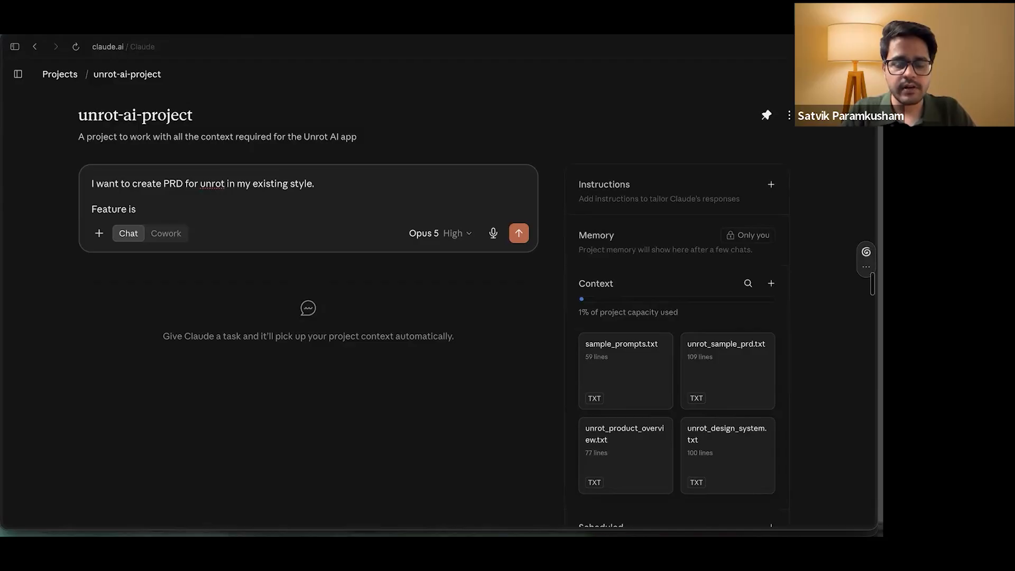
Step: Replace the started "Feature is" line with "The feature I want to develop is badges for different levels of users."
key("shift+super+Left")
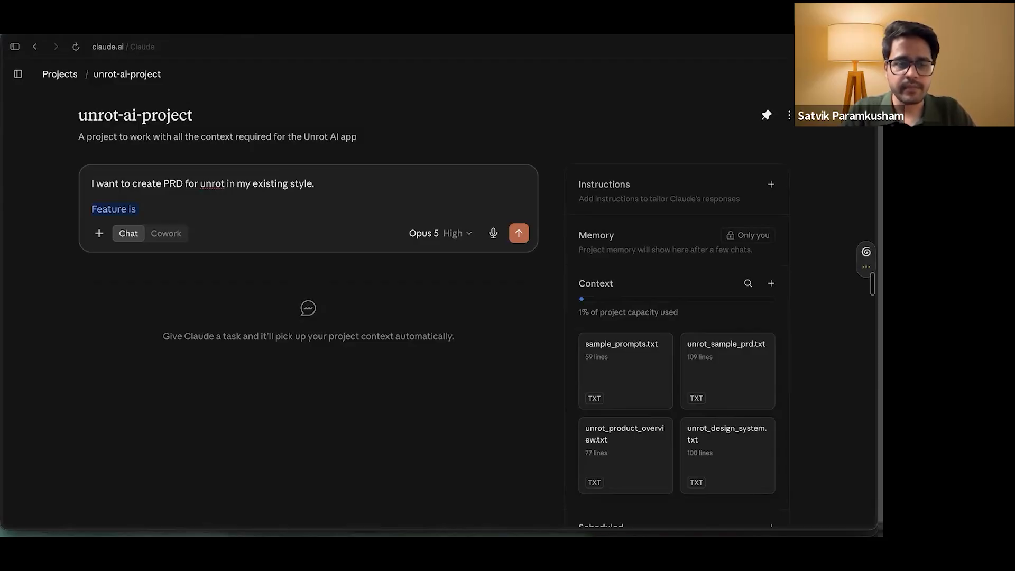
key("BackSpace")
key("BackSpace")
key("shift+Return")
key("shift+Return")
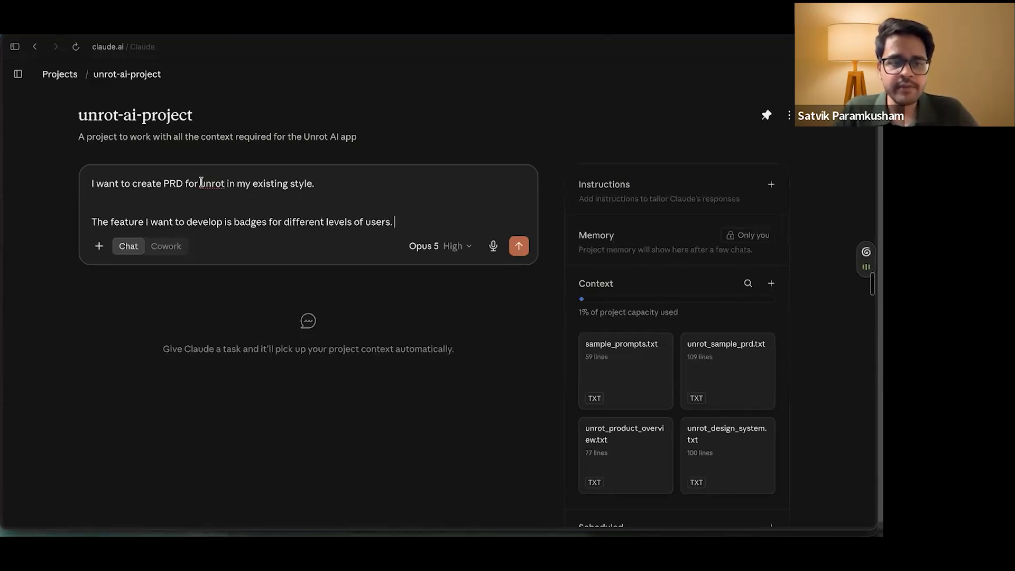
left_click_drag(203, 182, 225, 183)
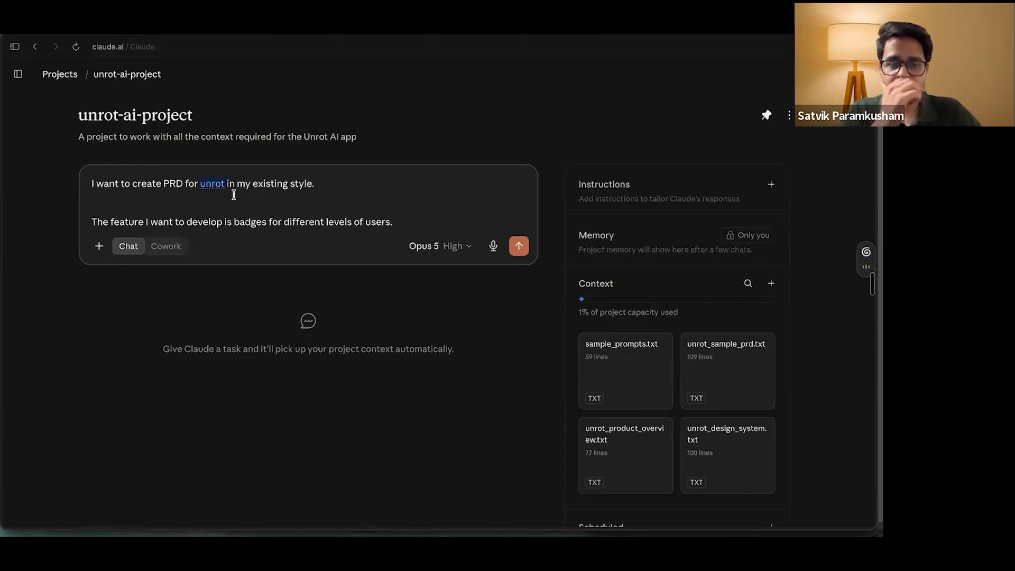
left_click(234, 194)
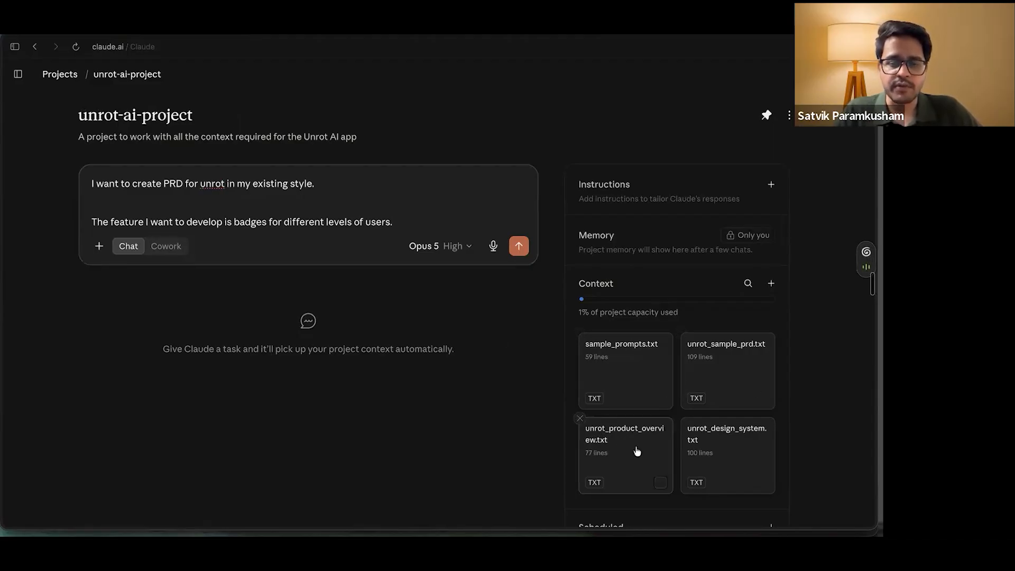
double_click(200, 180)
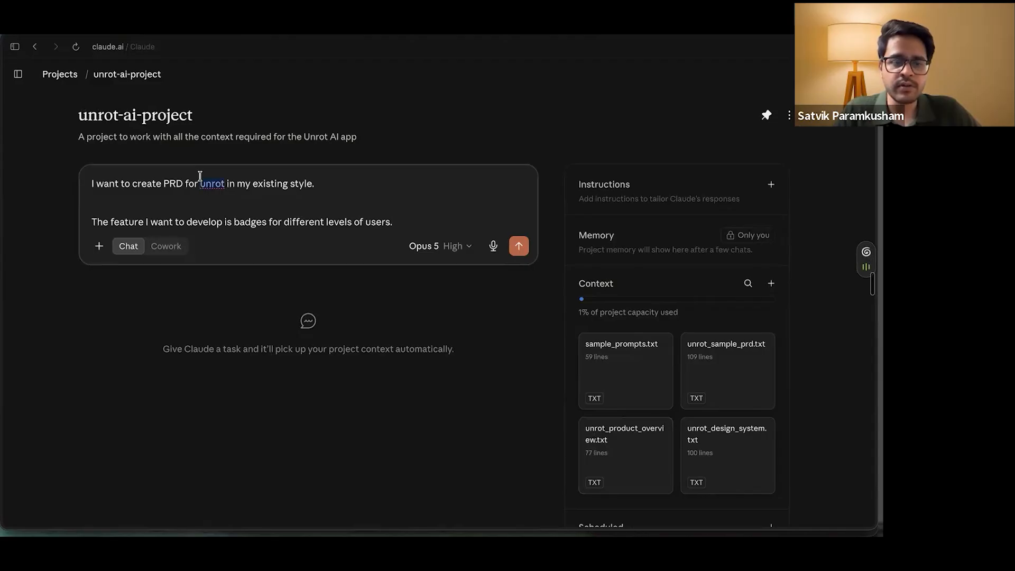
left_click(276, 192)
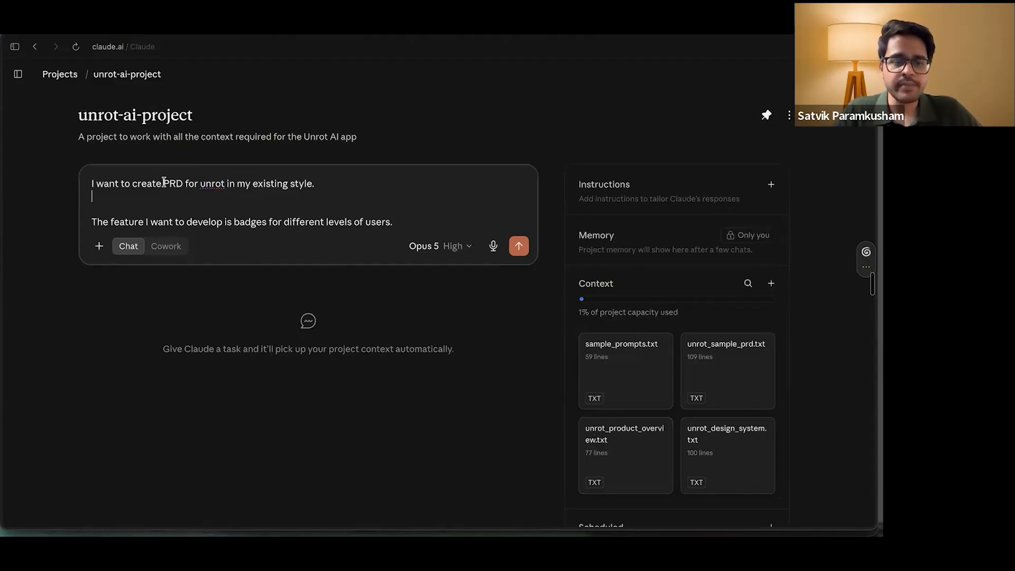
left_click_drag(163, 183, 178, 184)
left_click_drag(254, 183, 360, 183)
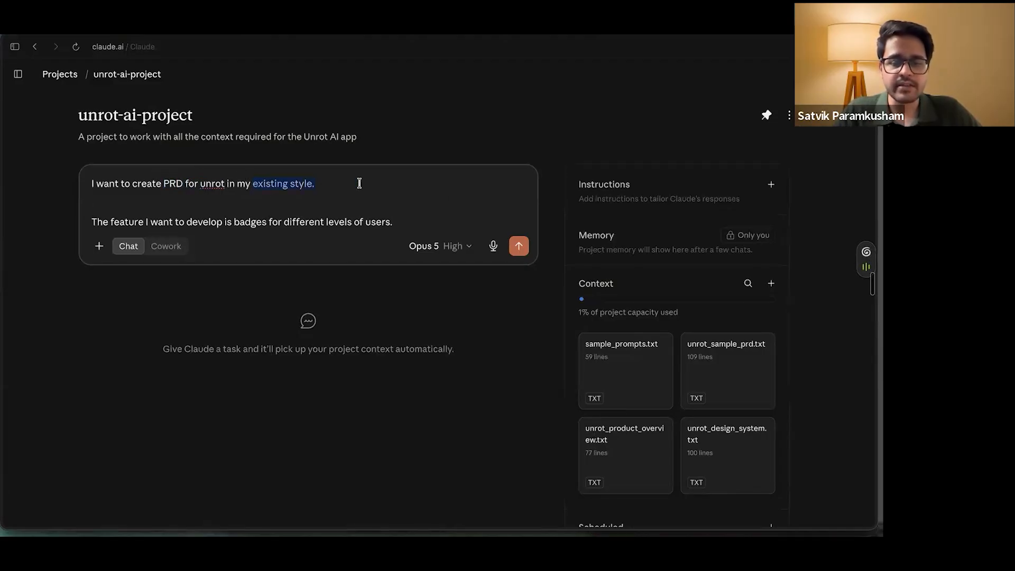
Step: Open unrot_sample_prd.txt from the project's context, review the PRD's structure and sections, and close it
left_click(733, 360)
scroll(381, 276, "down", 10)
scroll(124, 152, "up", 3)
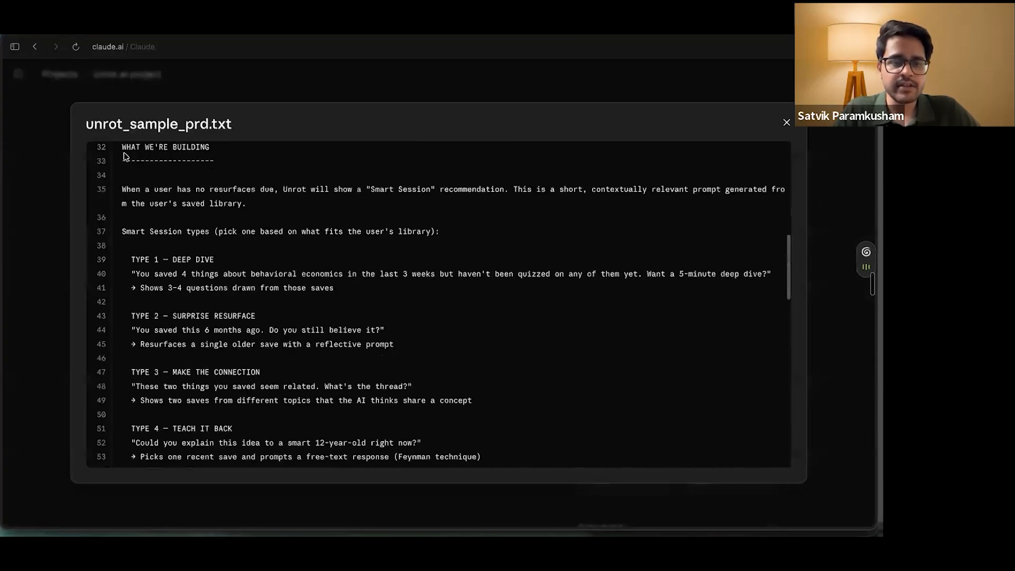
scroll(124, 152, "up", 8)
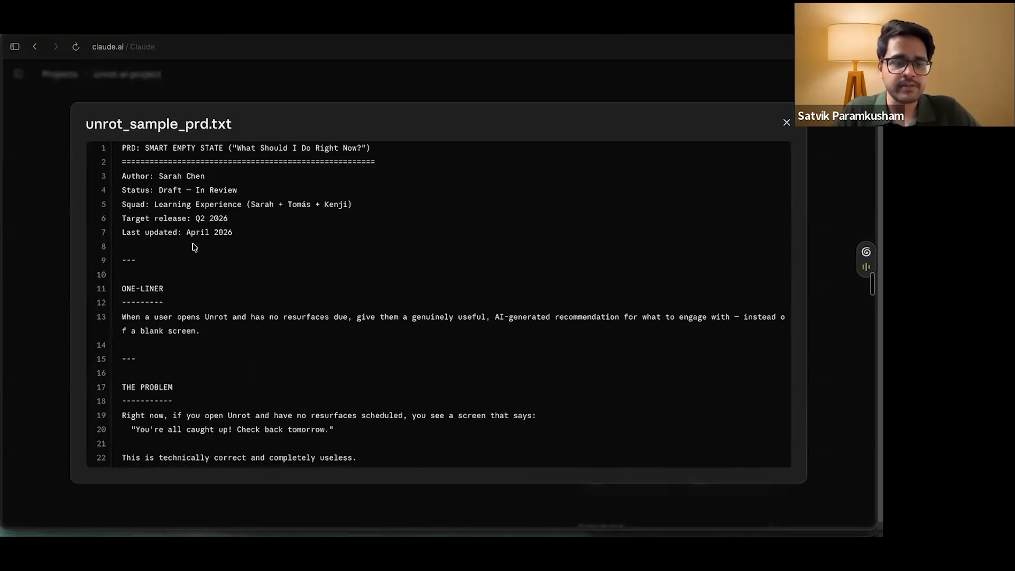
scroll(167, 263, "down", 8)
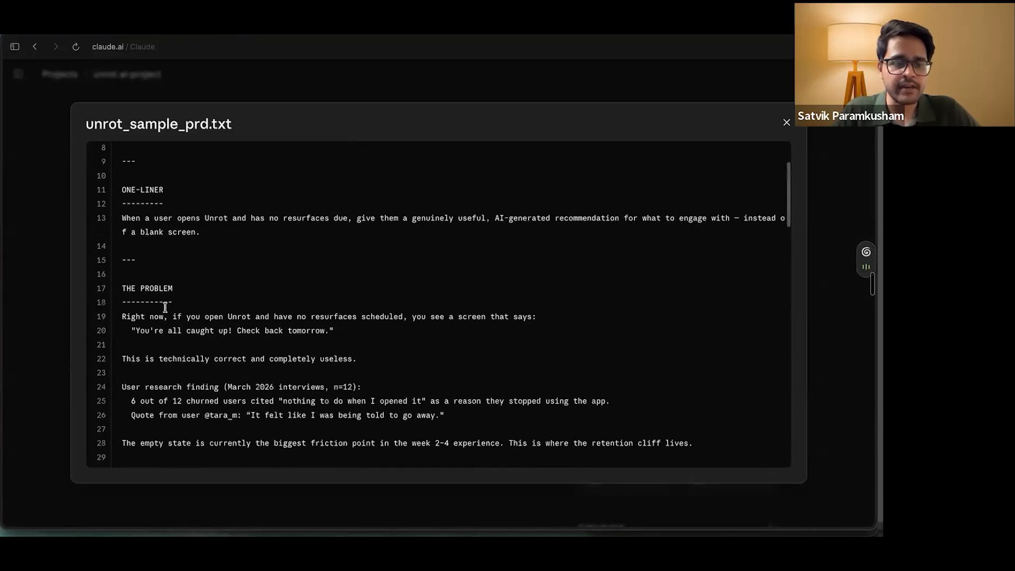
scroll(168, 318, "down", 3)
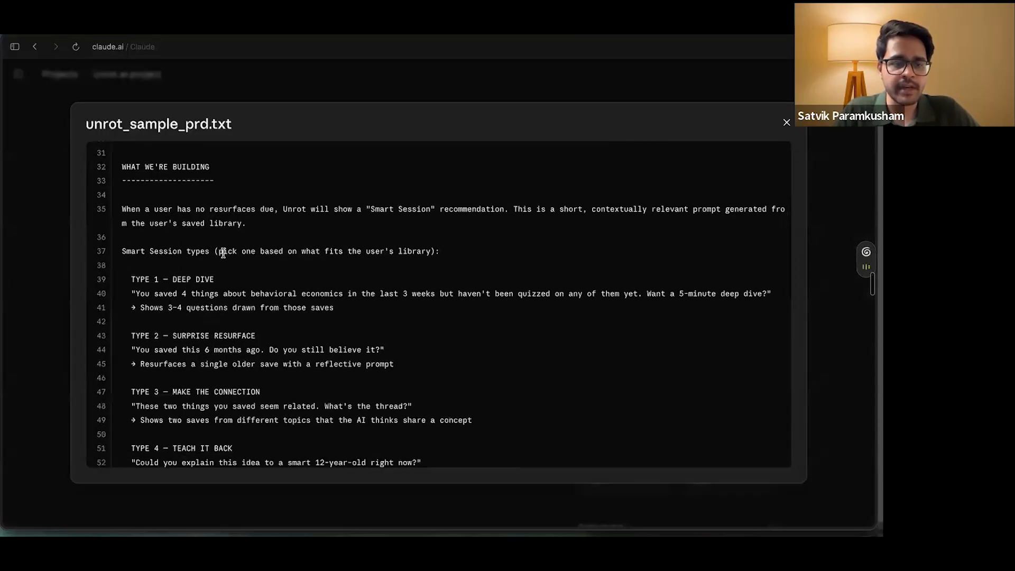
scroll(430, 315, "down", 15)
left_click(786, 122)
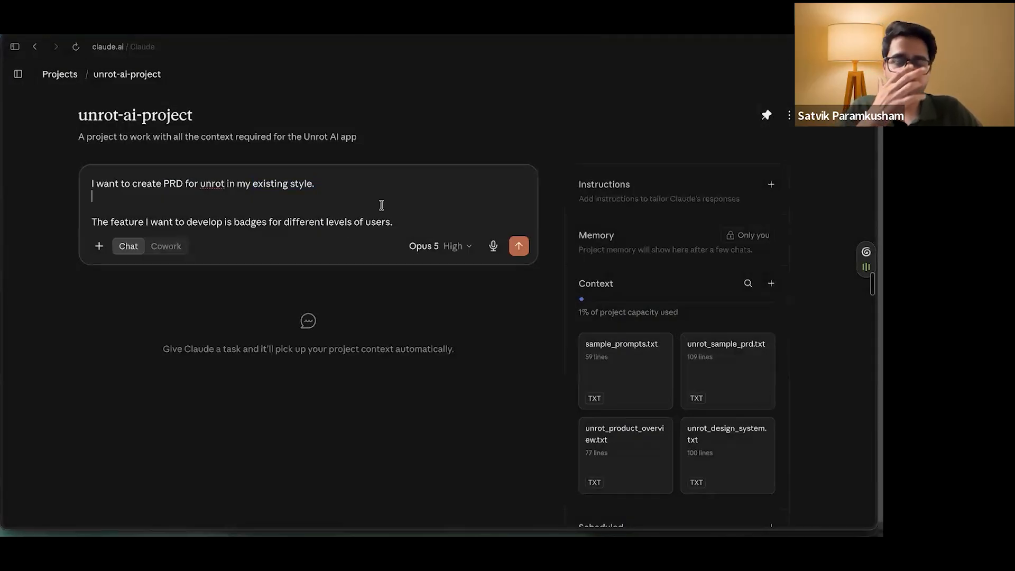
Step: Send the PRD request and answer the direction question with "Depth Badges — earned for recall over time, not volume"
left_click(518, 248)
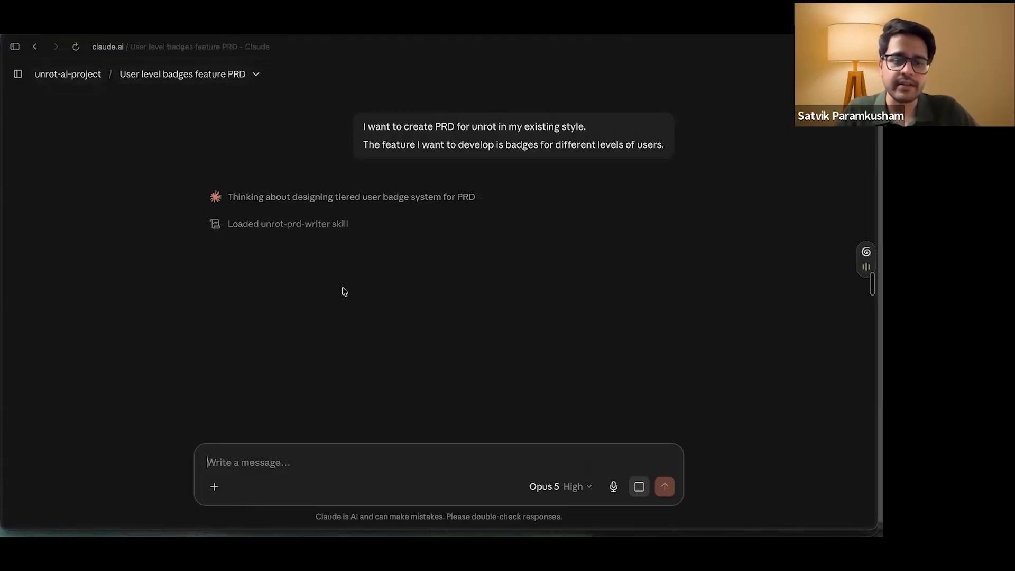
left_click(316, 200)
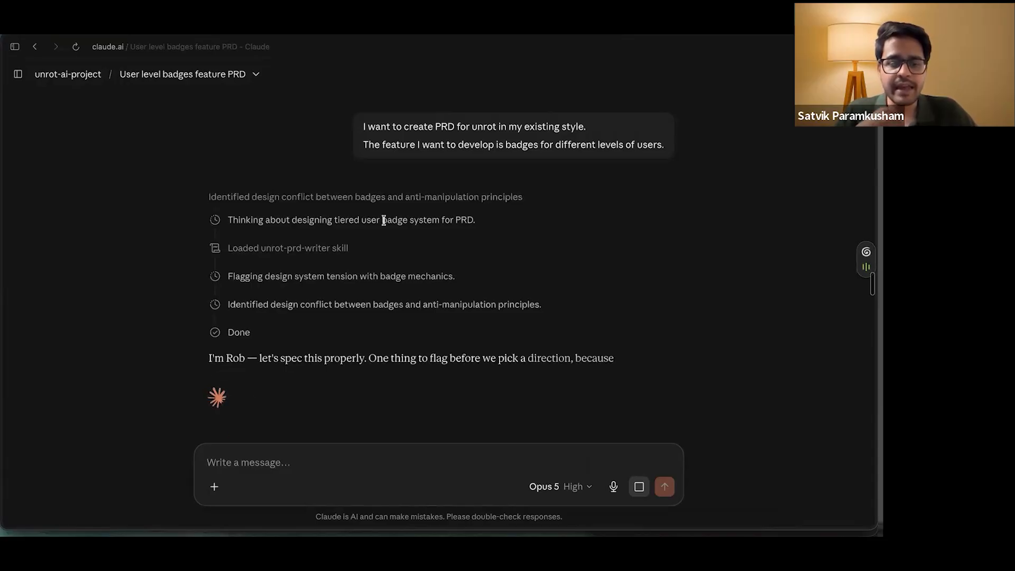
scroll(382, 223, "down", 5)
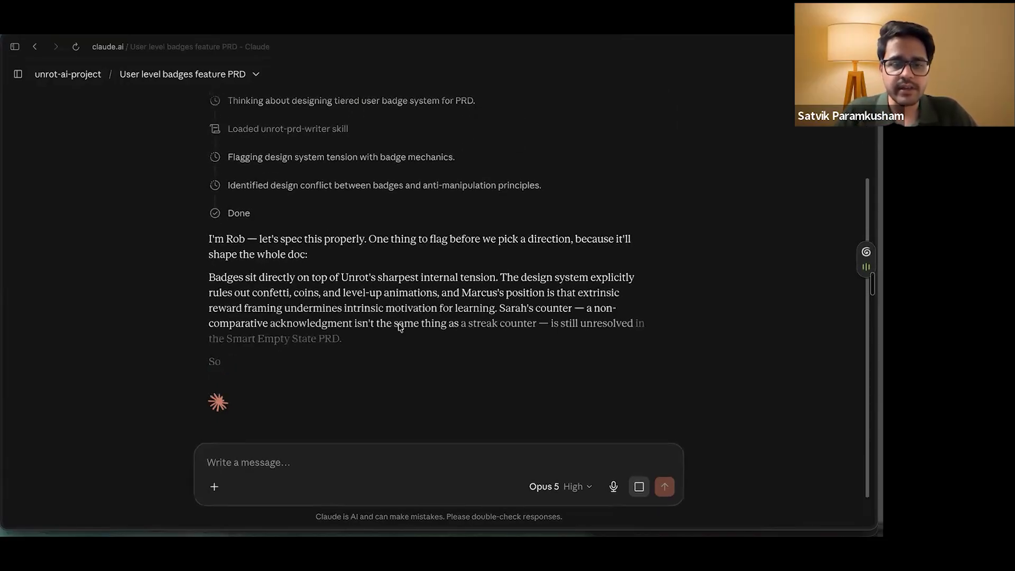
scroll(423, 344, "down", 1)
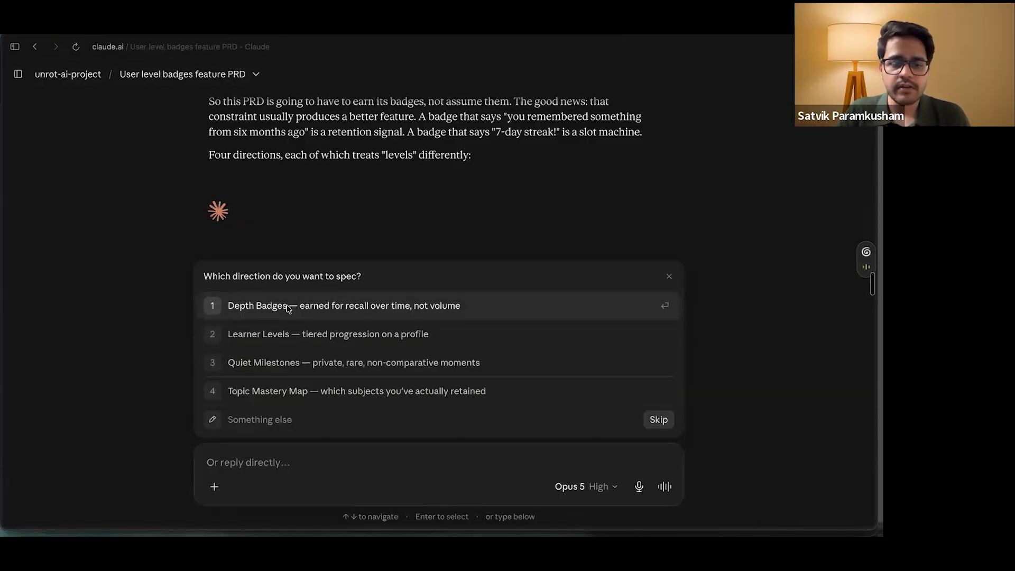
left_click(313, 305)
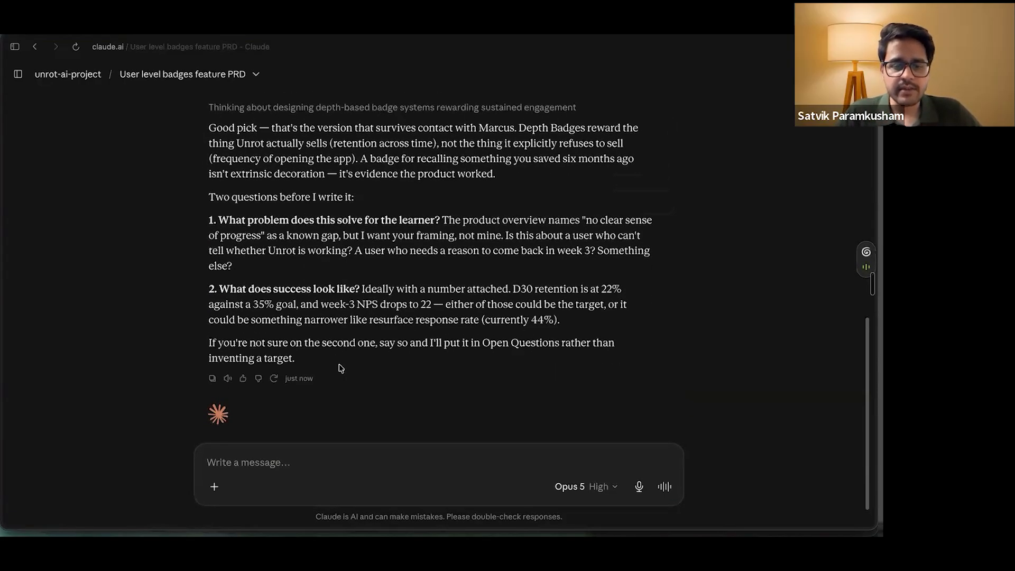
Step: Examine the reply's reasoning on Depth Badges and its two questions about the learner's problem and the success metric
scroll(341, 368, "up", 5)
scroll(341, 369, "down", 4)
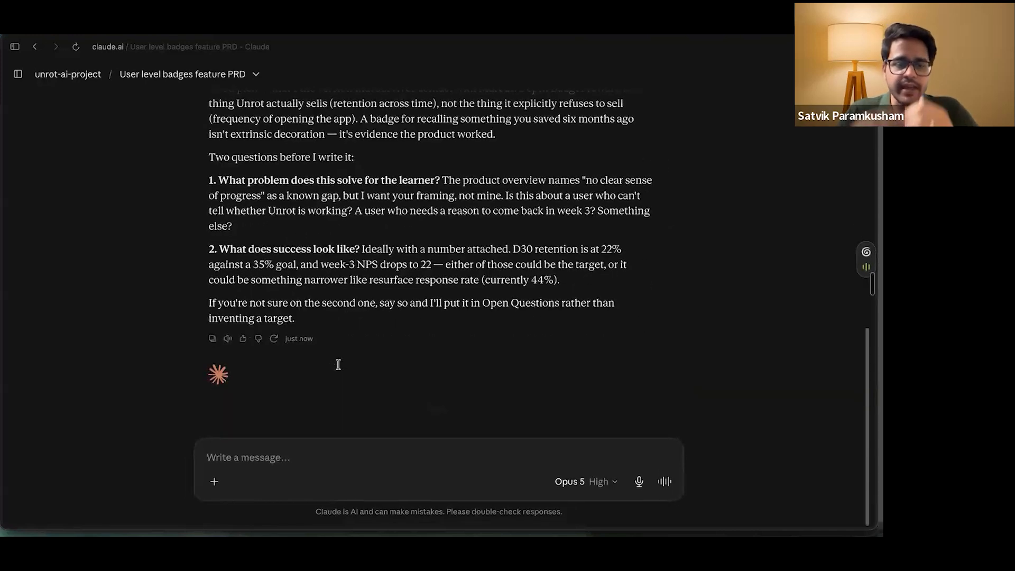
scroll(339, 365, "up", 3)
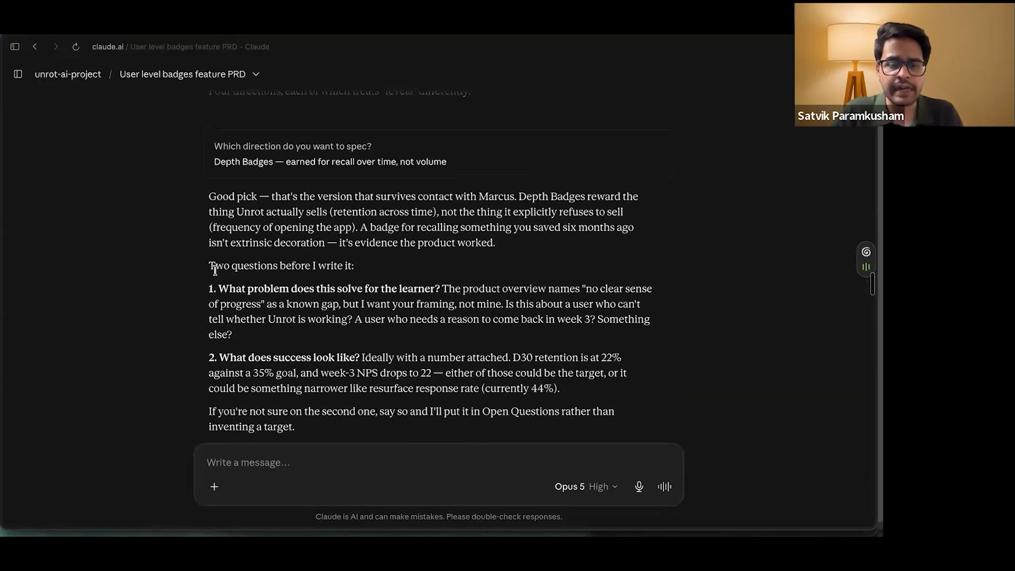
left_click_drag(209, 266, 311, 388)
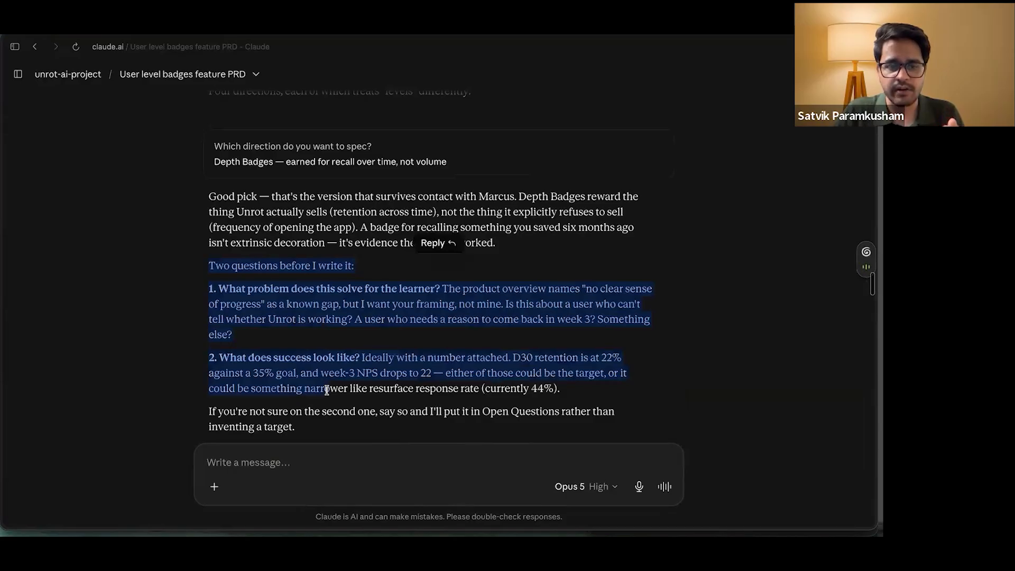
left_click(310, 280)
left_click_drag(239, 209, 326, 224)
left_click(350, 254)
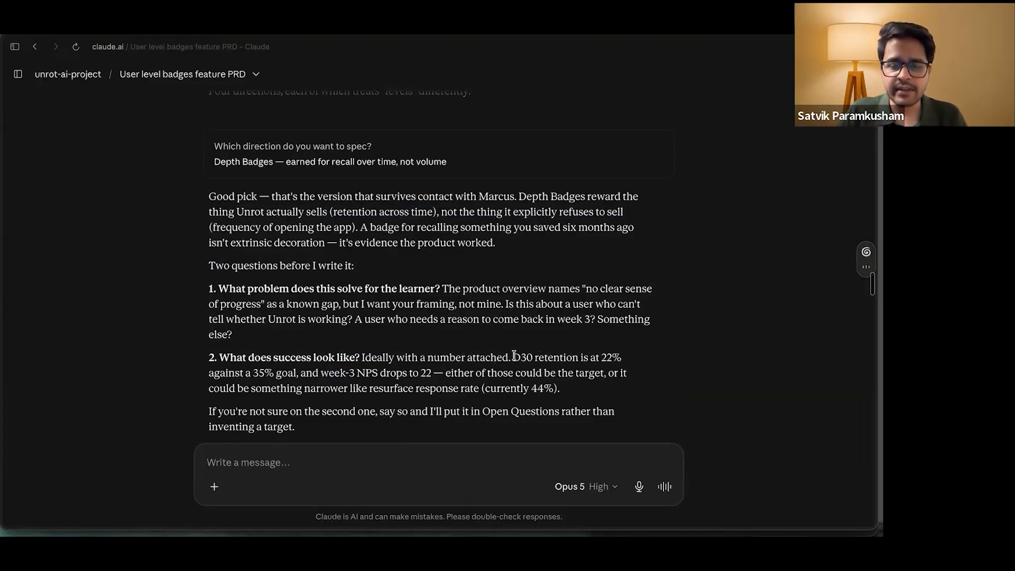
left_click_drag(514, 356, 587, 391)
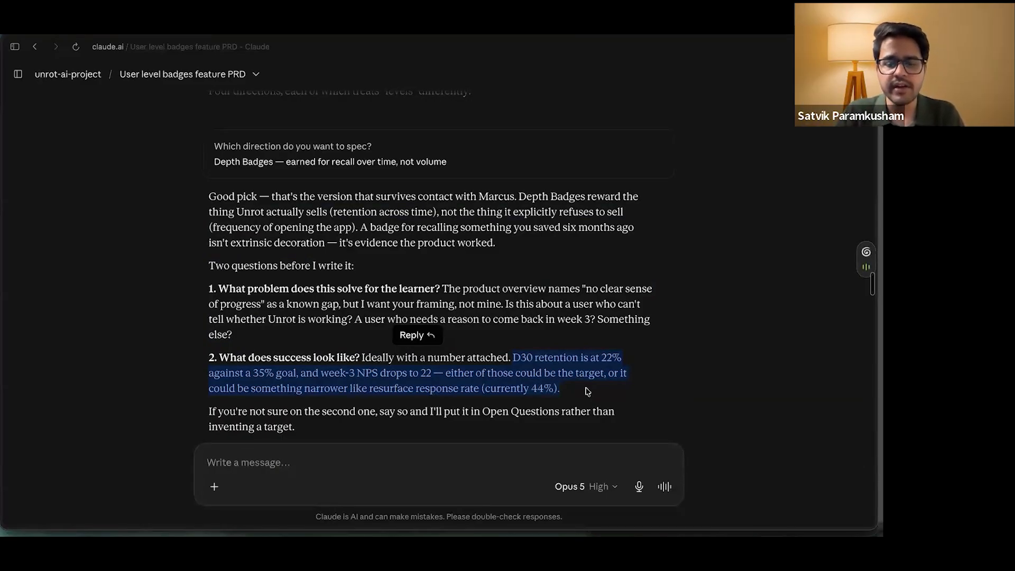
left_click(587, 391)
scroll(587, 391, "down", 2)
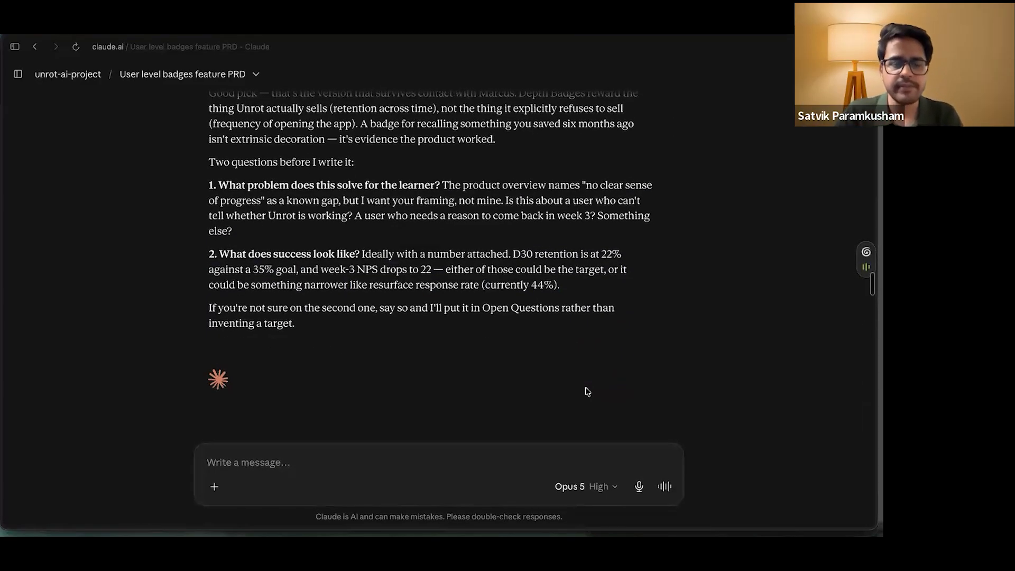
scroll(587, 392, "up", 10)
Step: Return to the Projects list and search the projects for "slides"
left_click(79, 74)
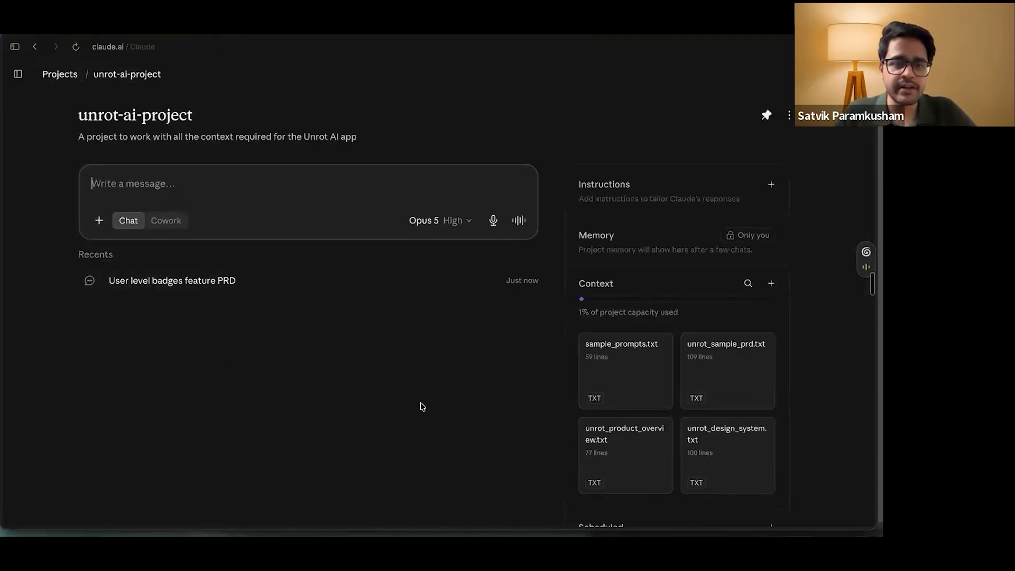
left_click(57, 77)
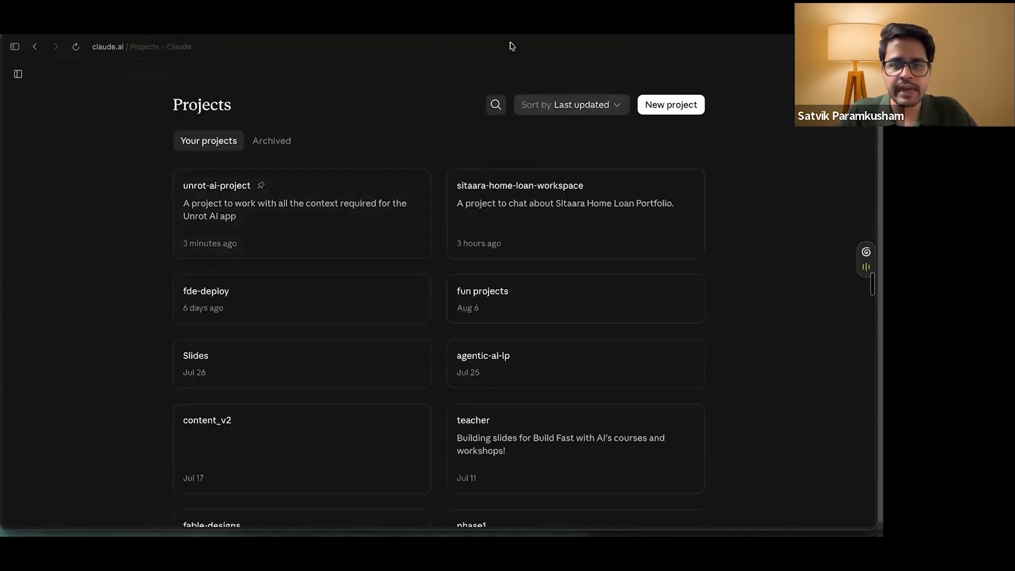
left_click(495, 105)
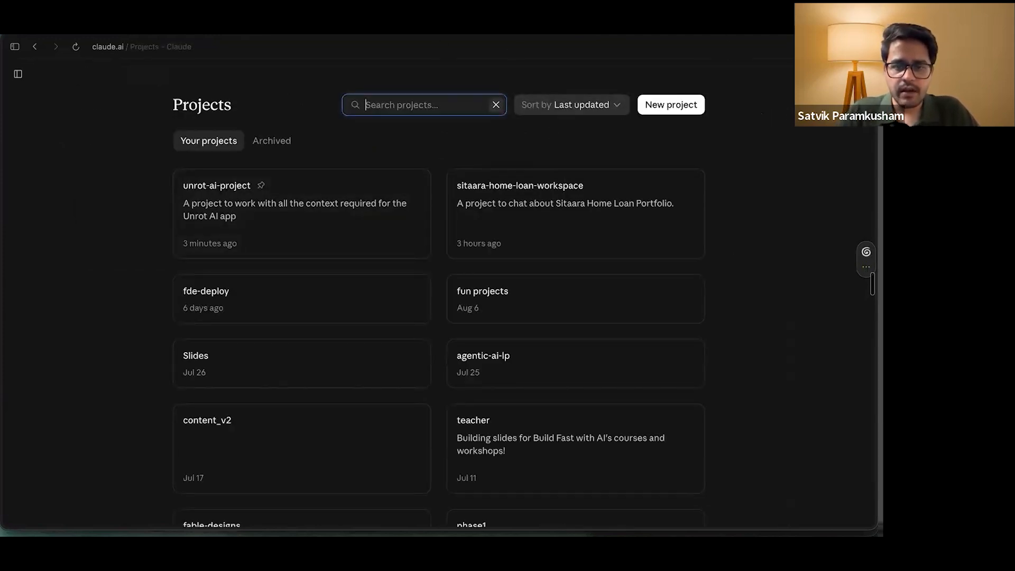
type("sliude")
key("BackSpace")
key("BackSpace")
key("BackSpace")
key("BackSpace")
type("ides")
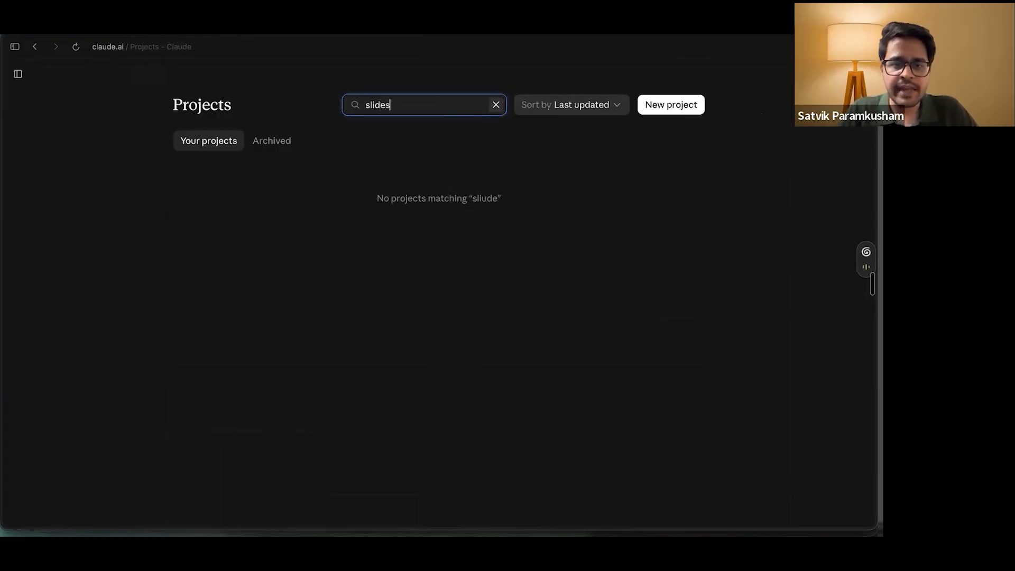
Step: Open the Slides project and look over its instructions, memory, context files and title
left_click(292, 199)
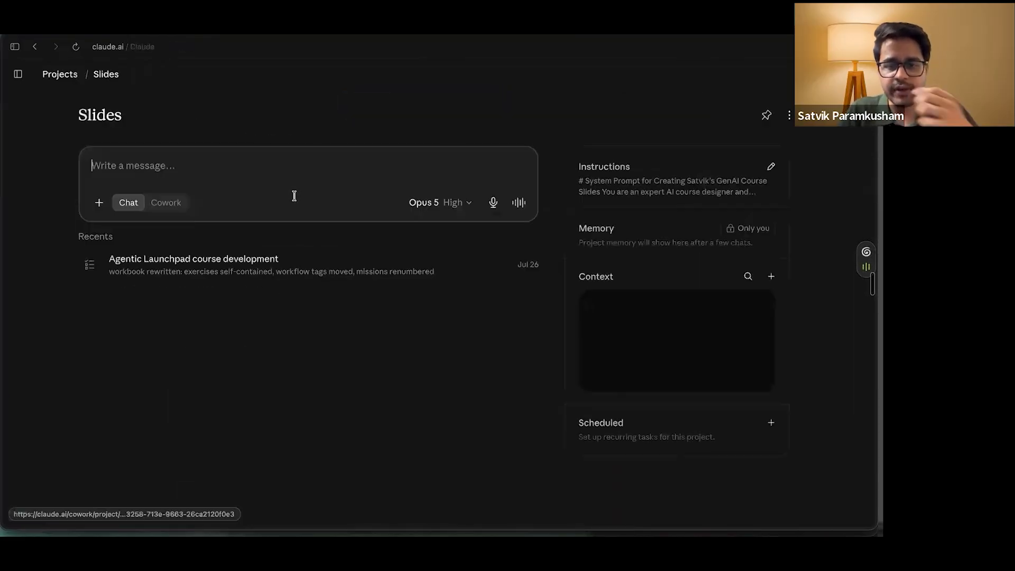
scroll(608, 370, "down", 3)
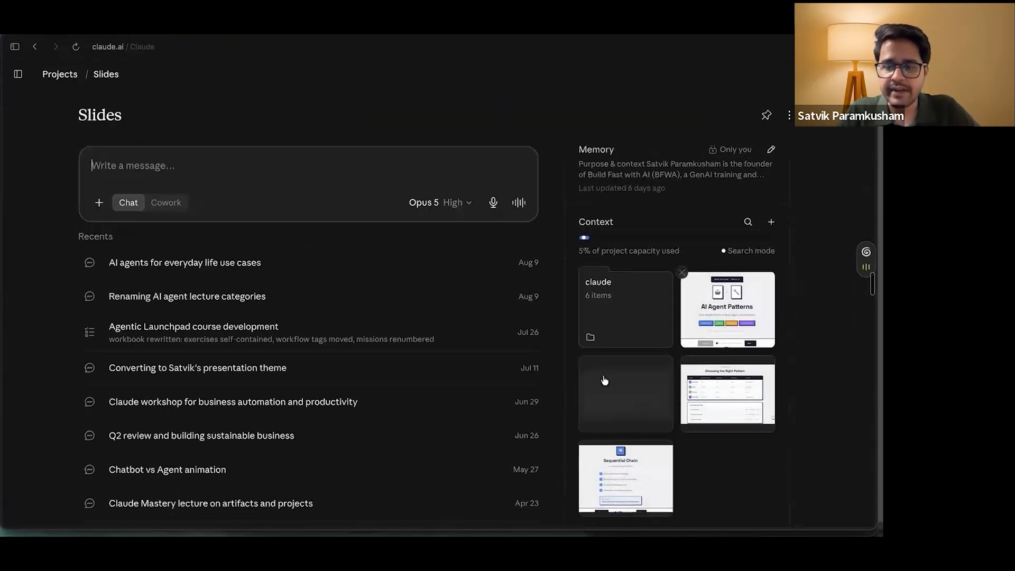
scroll(629, 415, "up", 3)
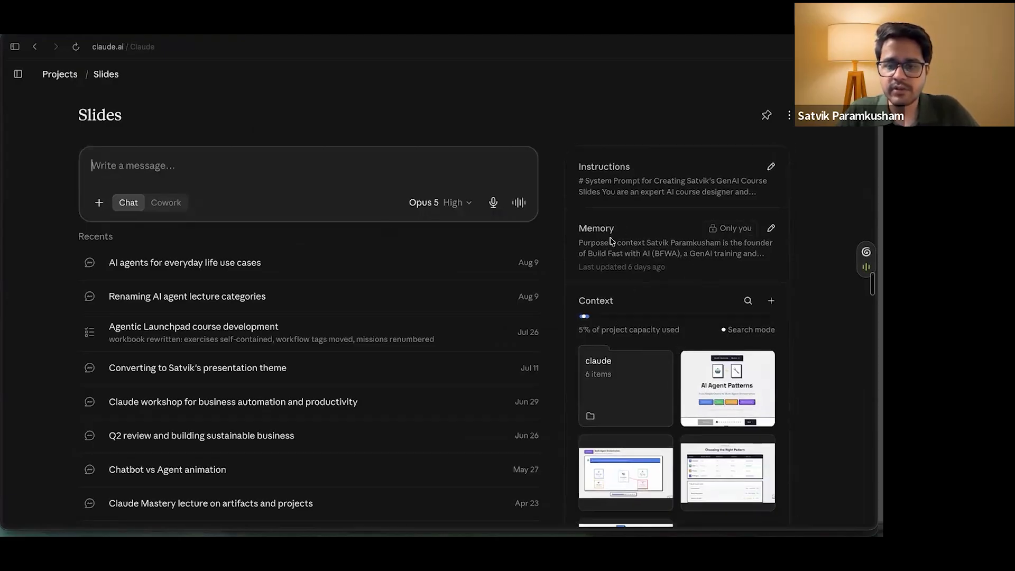
scroll(672, 470, "down", 3)
scroll(673, 470, "up", 3)
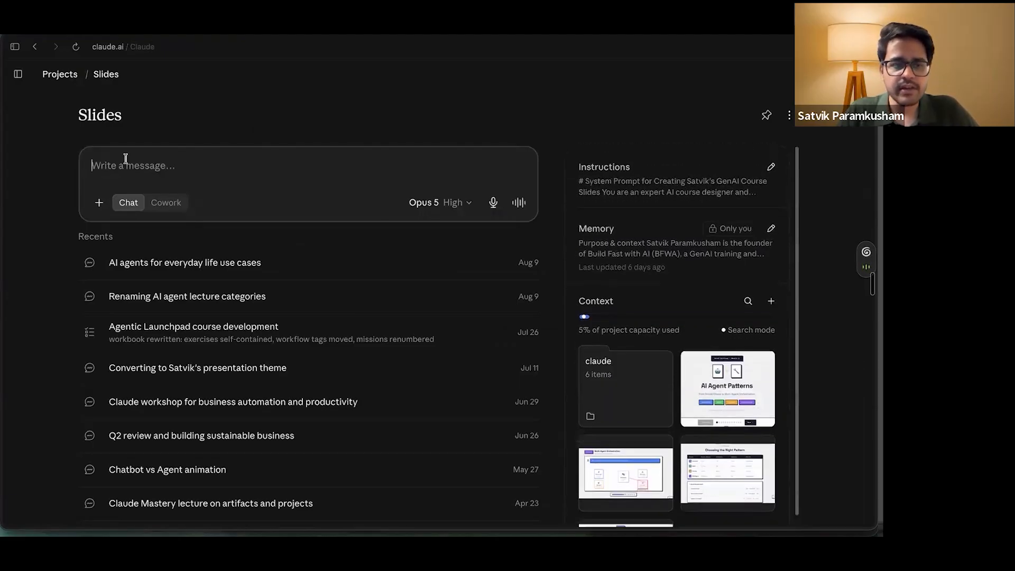
left_click_drag(75, 114, 186, 120)
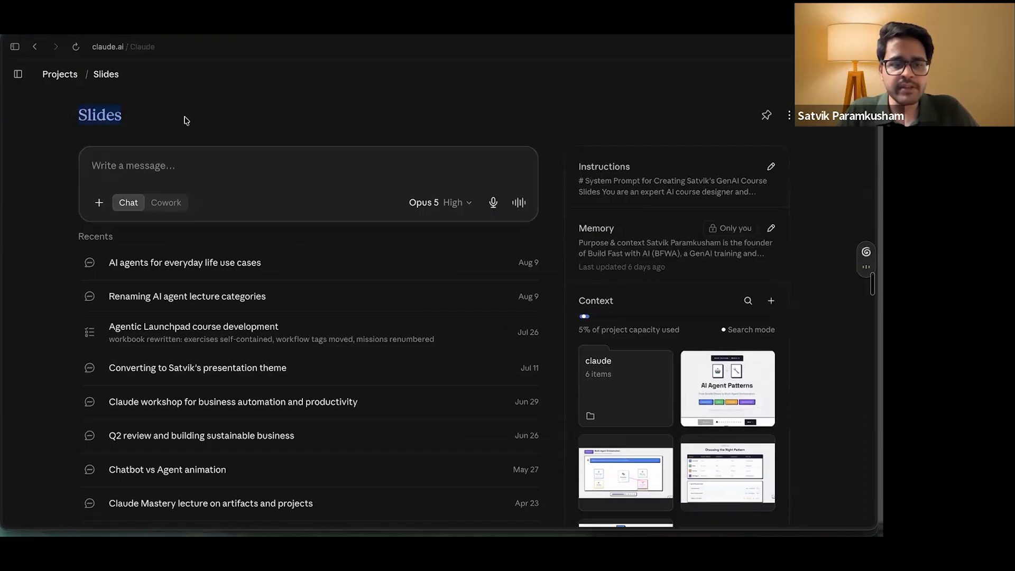
Step: Write a prompt asking to create slides explaining the Claude Projects feature in the instructor's style, without sending it
left_click(174, 165)
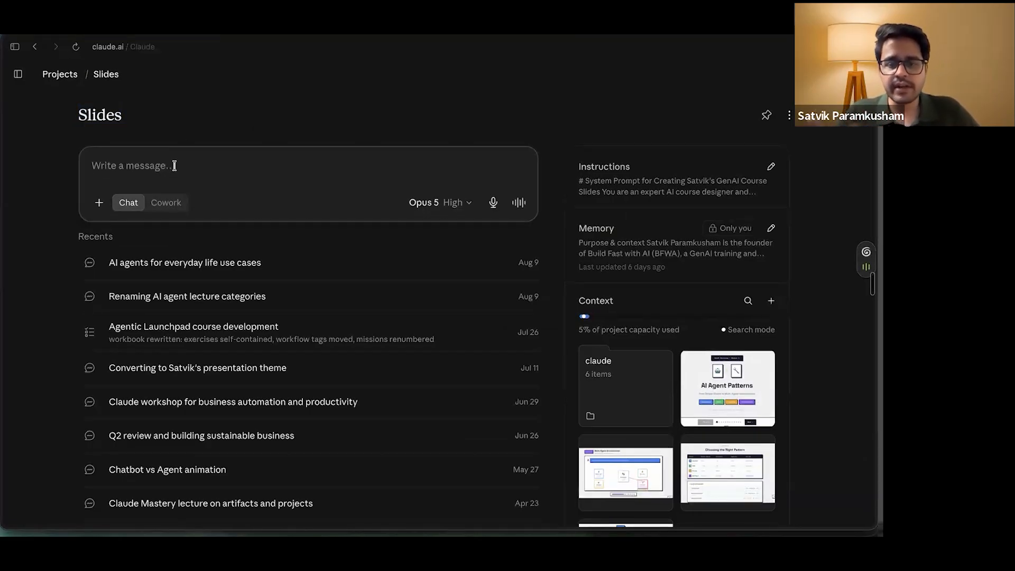
type("Create ")
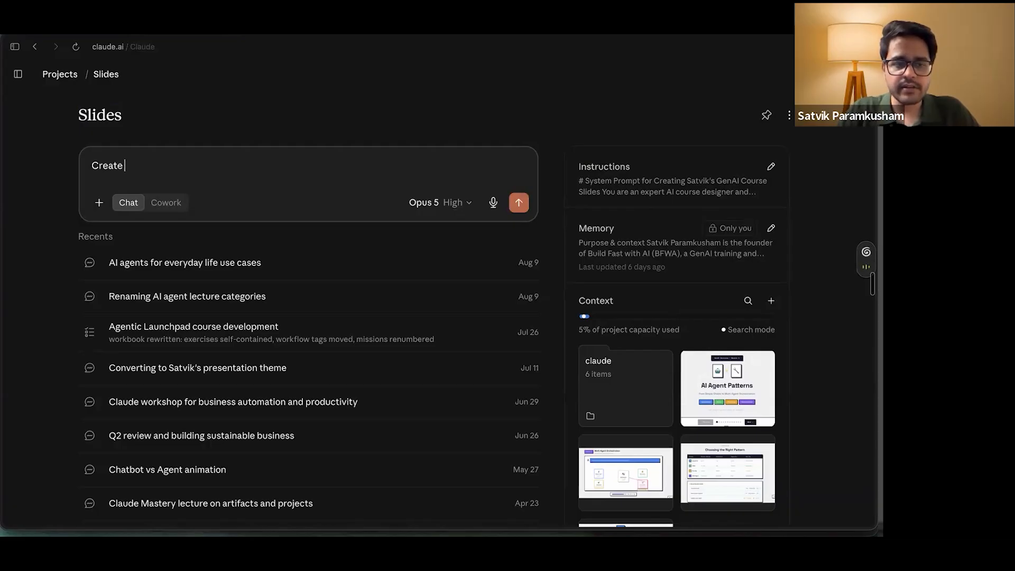
type("slides for")
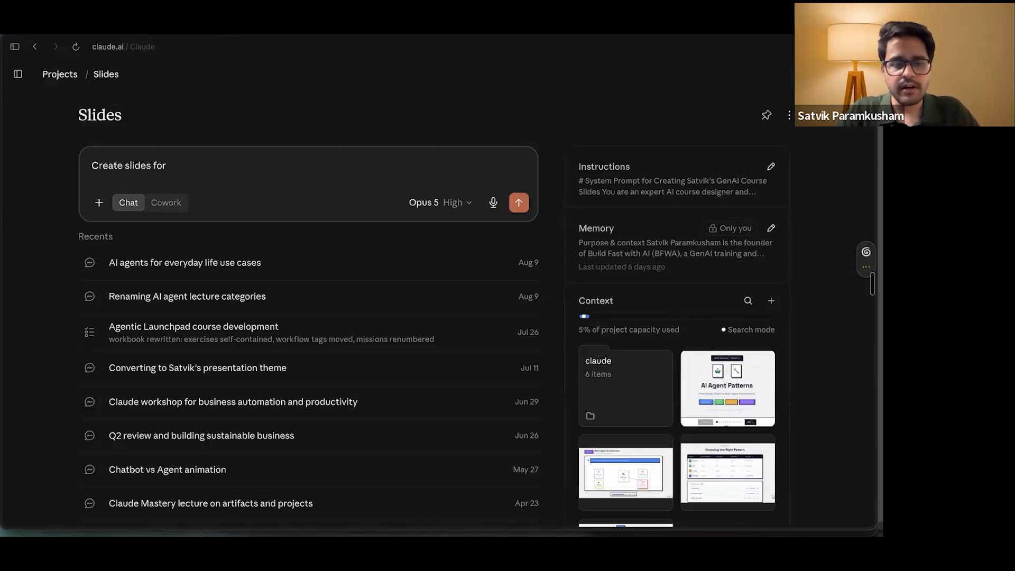
type(" explaing C")
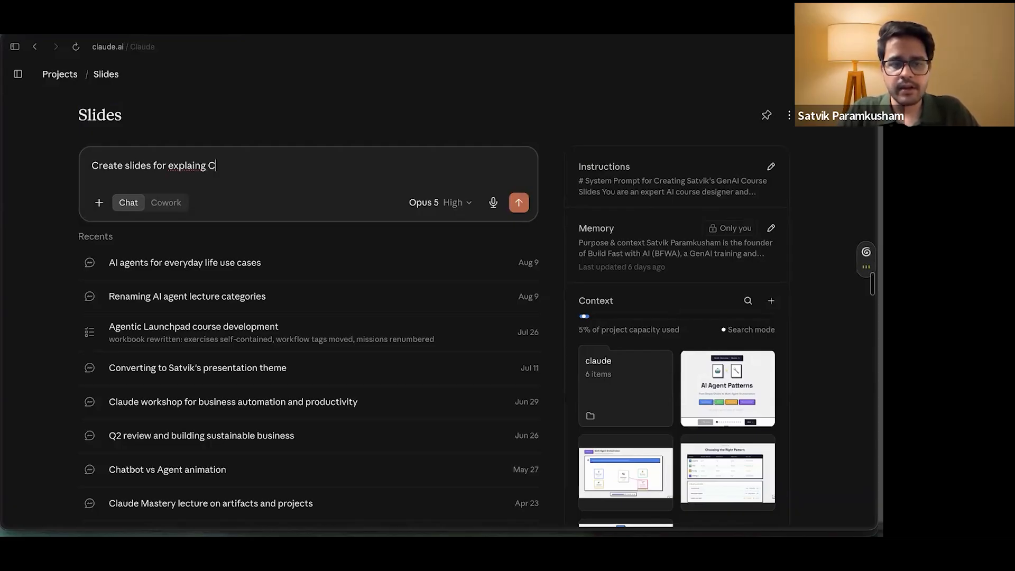
type("laude Project")
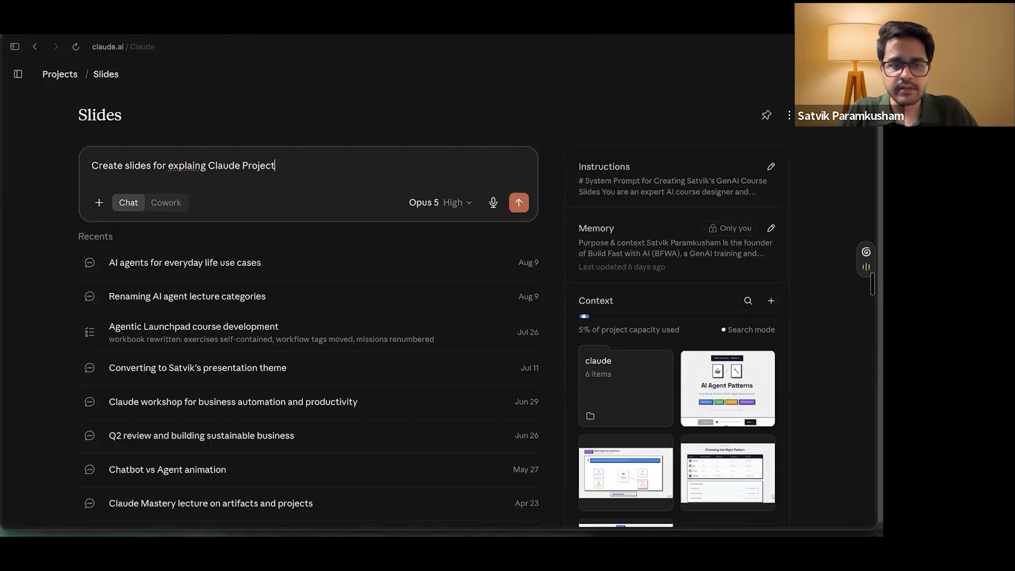
type("s feature in Satvik;")
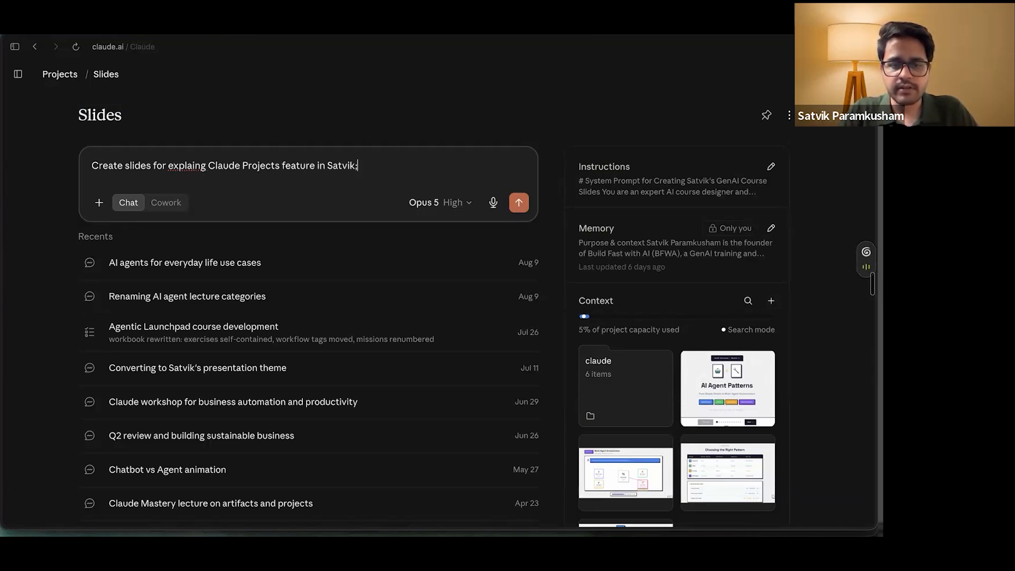
type("s style")
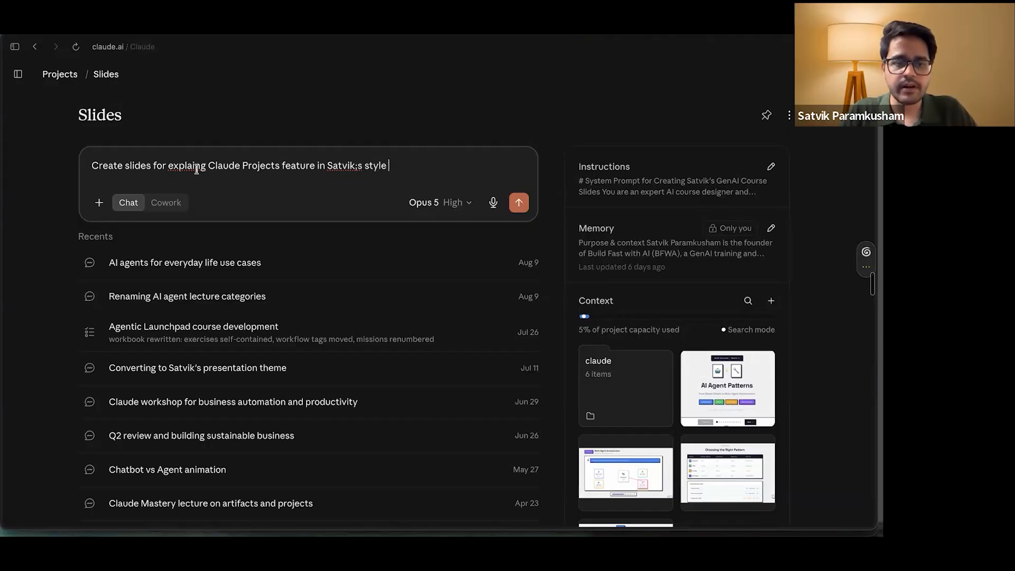
left_click(192, 164)
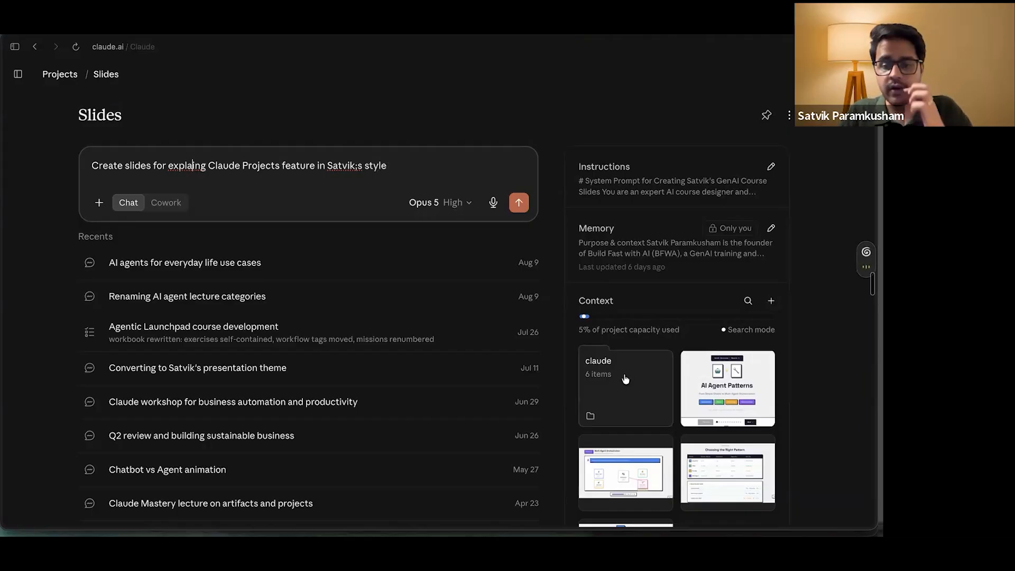
Step: Preview the "AI Agent Patterns" slide screenshot from the project's context and close it
scroll(751, 349, "down", 2)
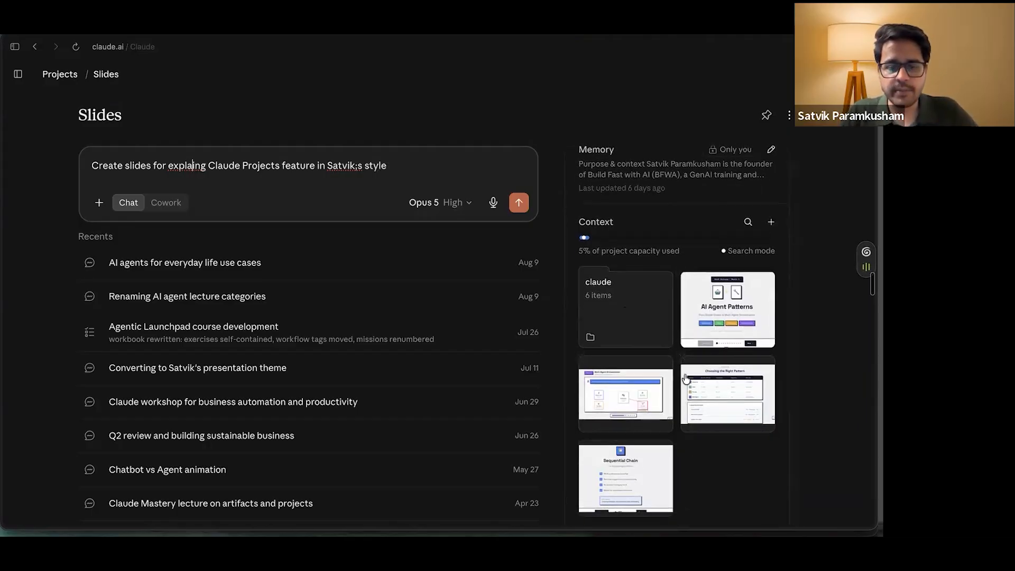
left_click(730, 308)
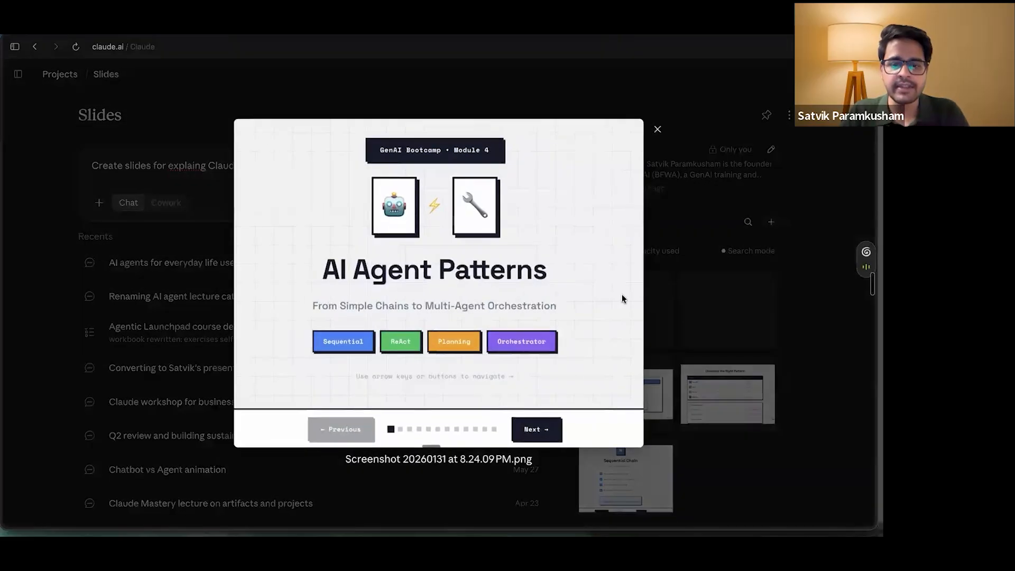
left_click(731, 306)
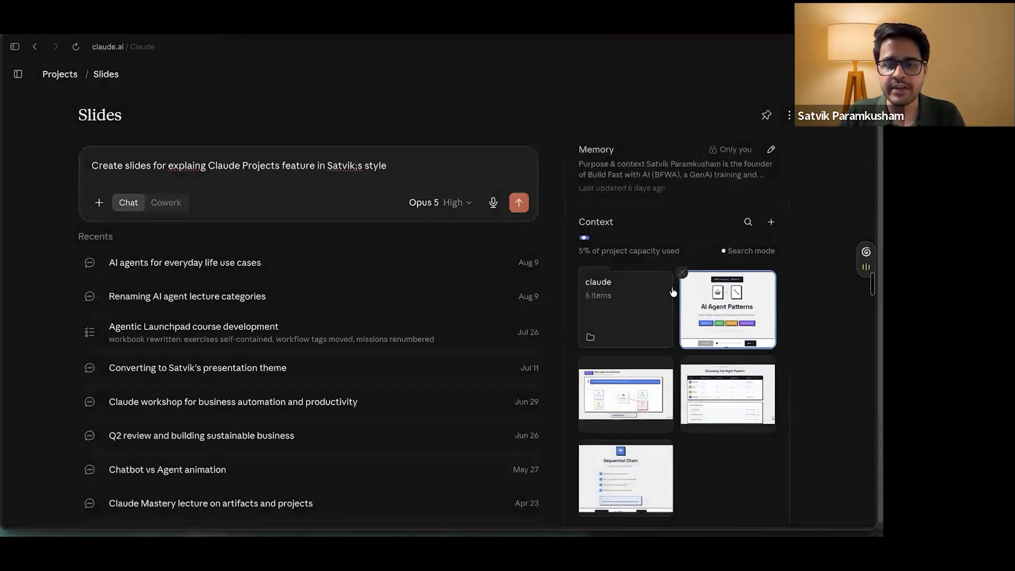
scroll(671, 288, "up", 2)
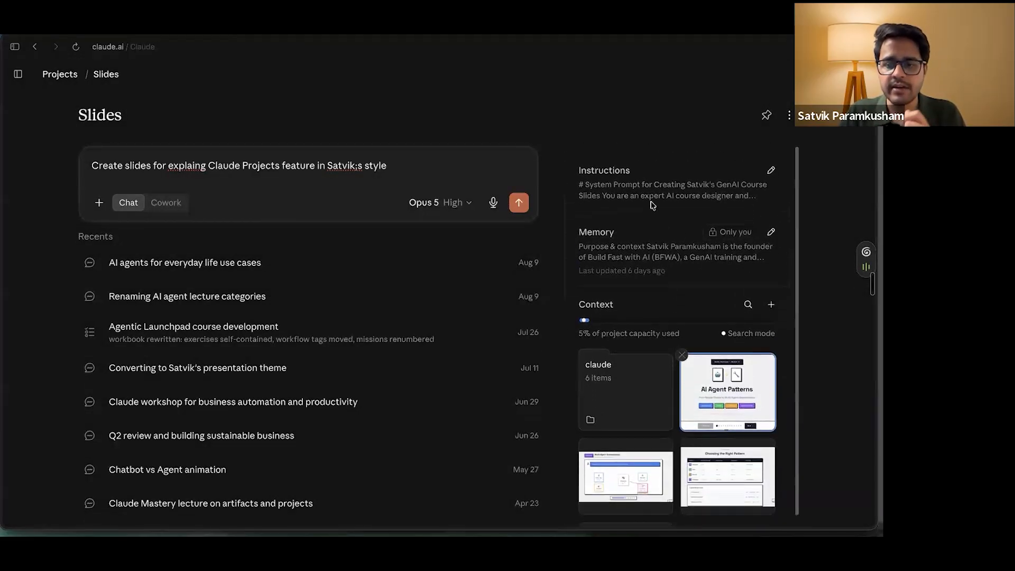
Step: Open the Slides project's instructions, skim the slide patterns, and close them without saving
left_click(771, 166)
scroll(502, 308, "down", 5)
scroll(502, 308, "down", 10)
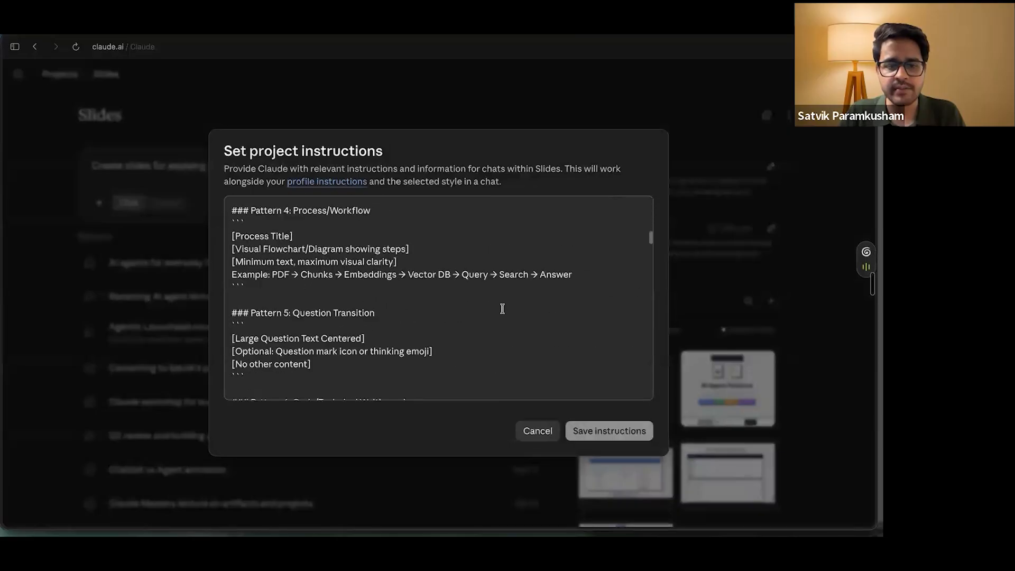
scroll(503, 309, "up", 10)
left_click(531, 98)
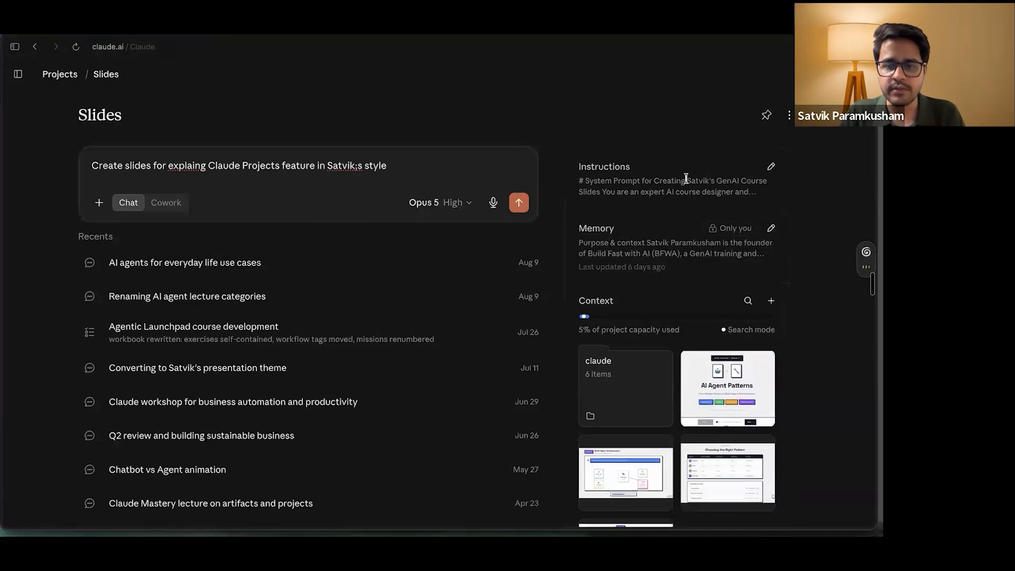
Step: Reopen the project instructions, review the system prompt from core presentation principles through animation patterns and example usage, and close it unchanged
left_click(772, 168)
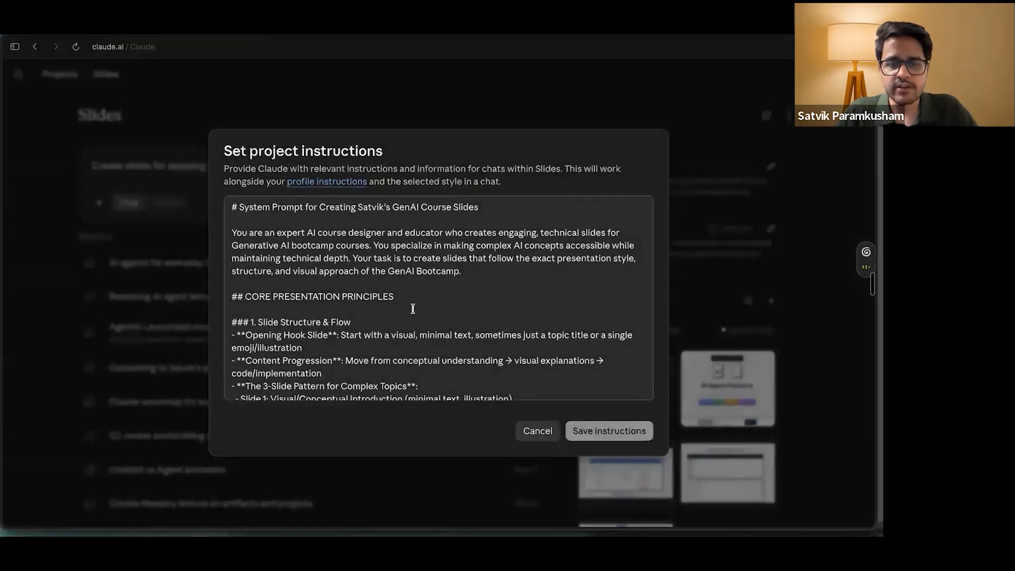
scroll(415, 306, "down", 15)
scroll(413, 309, "down", 20)
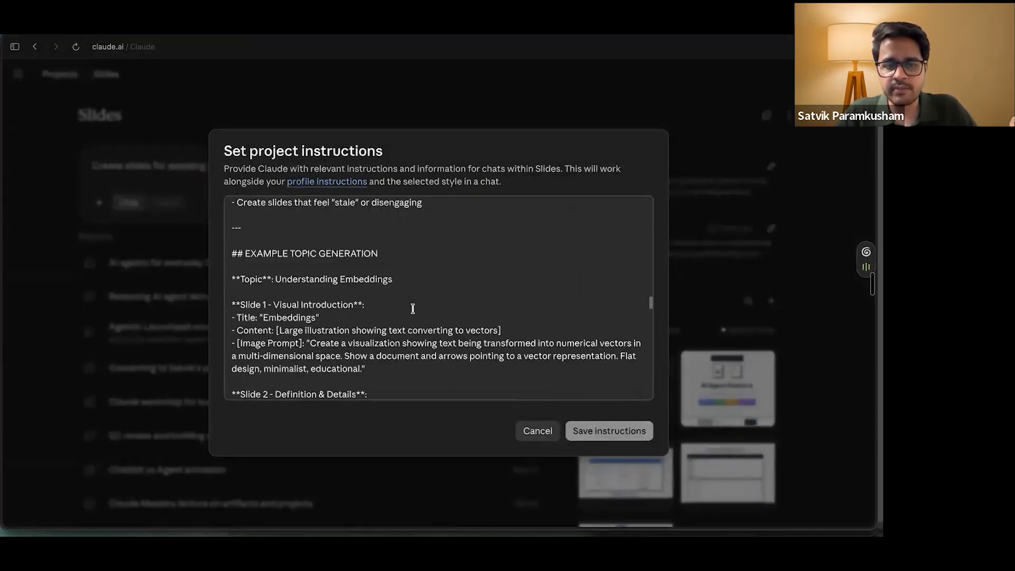
scroll(413, 309, "up", 20)
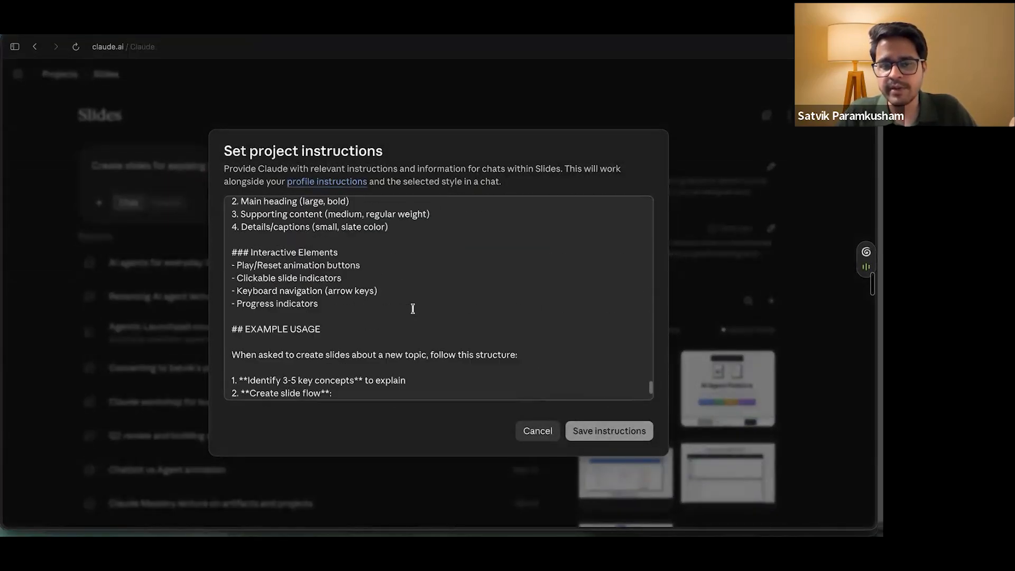
scroll(413, 308, "up", 20)
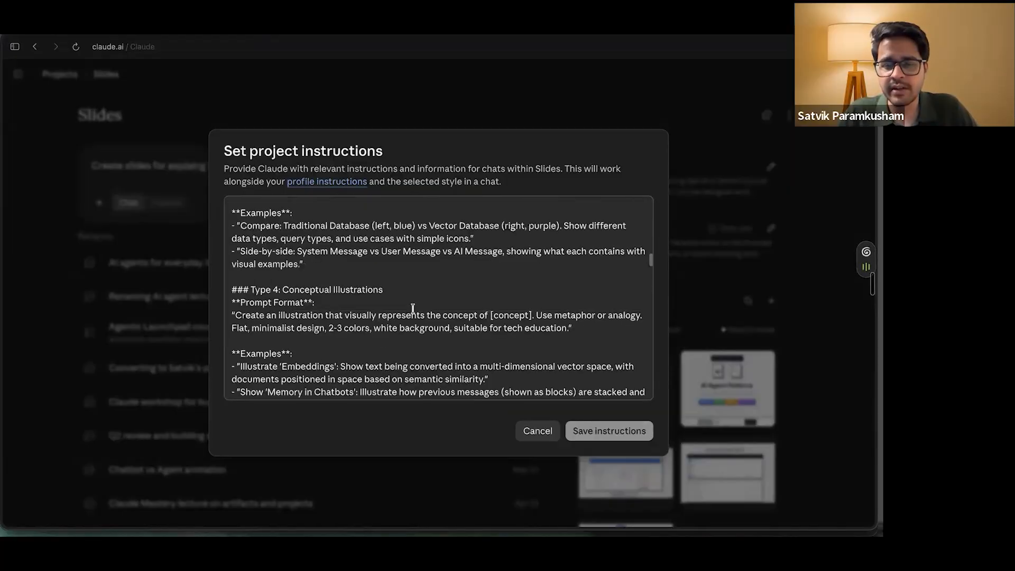
scroll(413, 309, "down", 20)
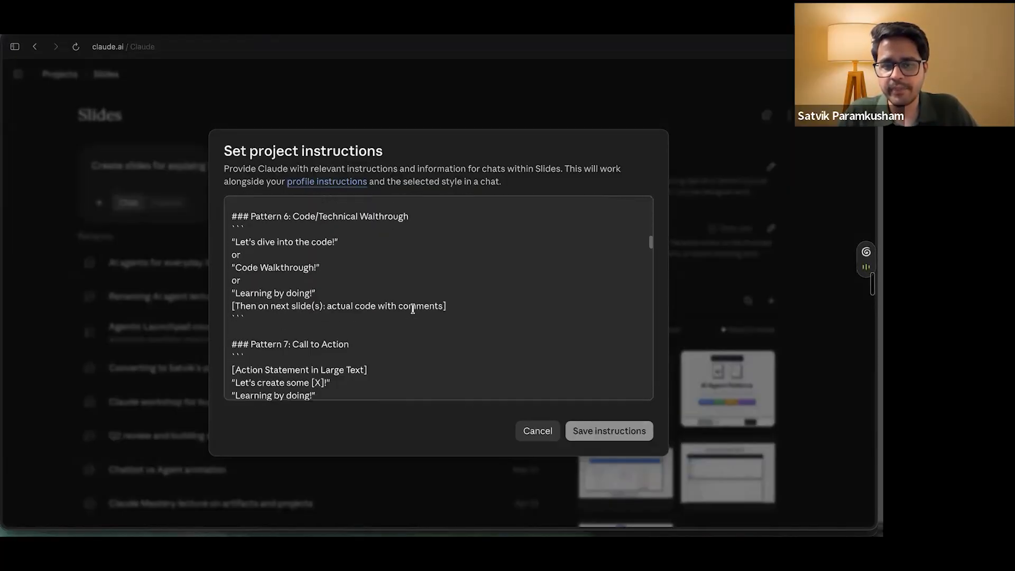
scroll(413, 309, "down", 20)
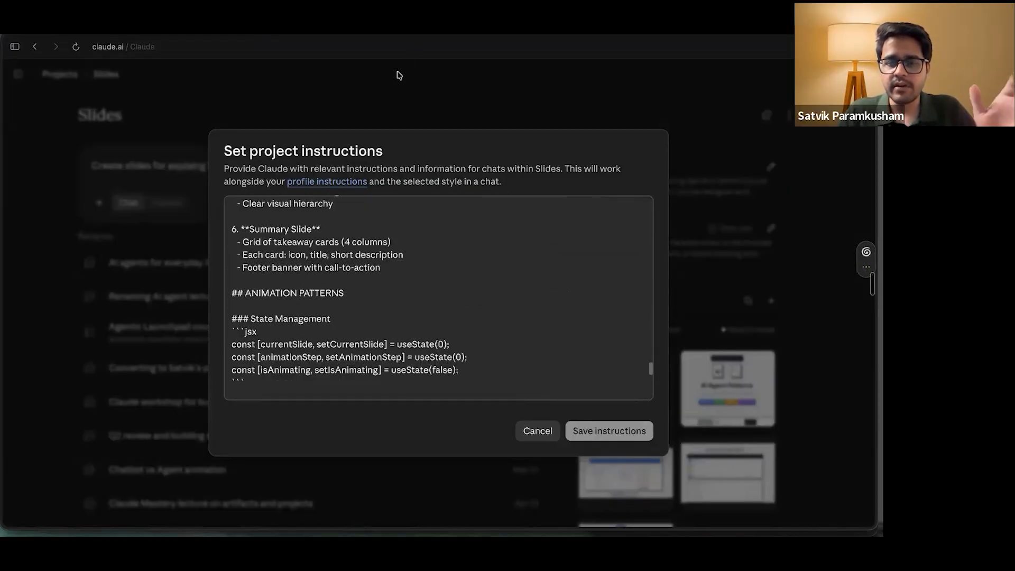
key("Escape")
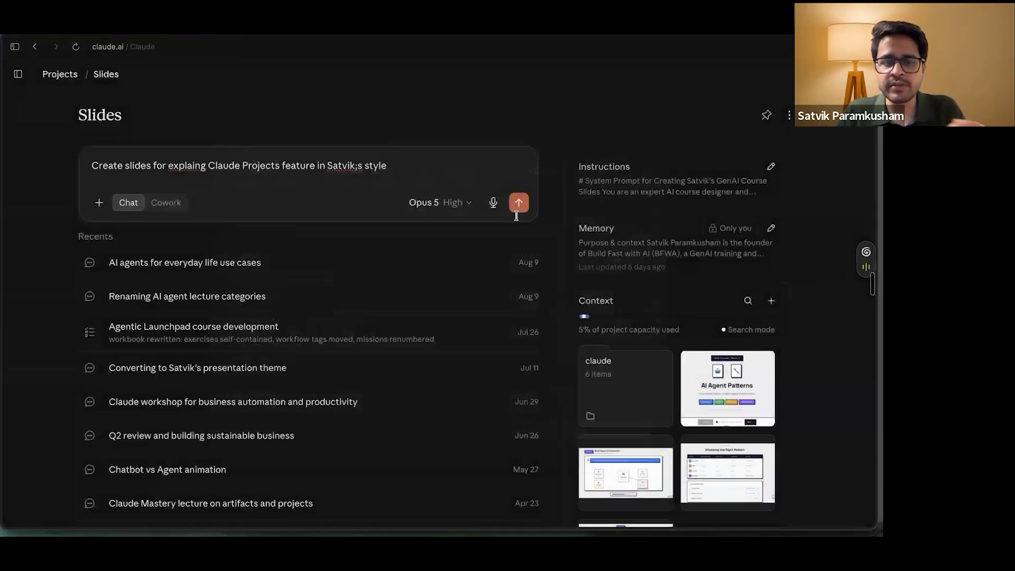
Step: Replace the semicolon in the prompt's possessive name with an apostrophe and send the slide request
left_click(356, 165)
key("BackSpace")
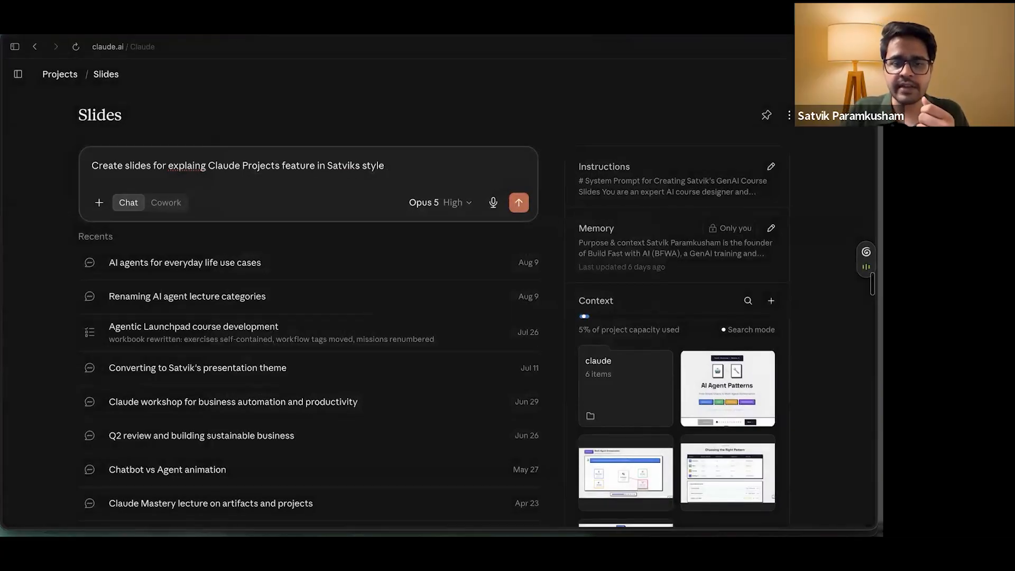
type("'")
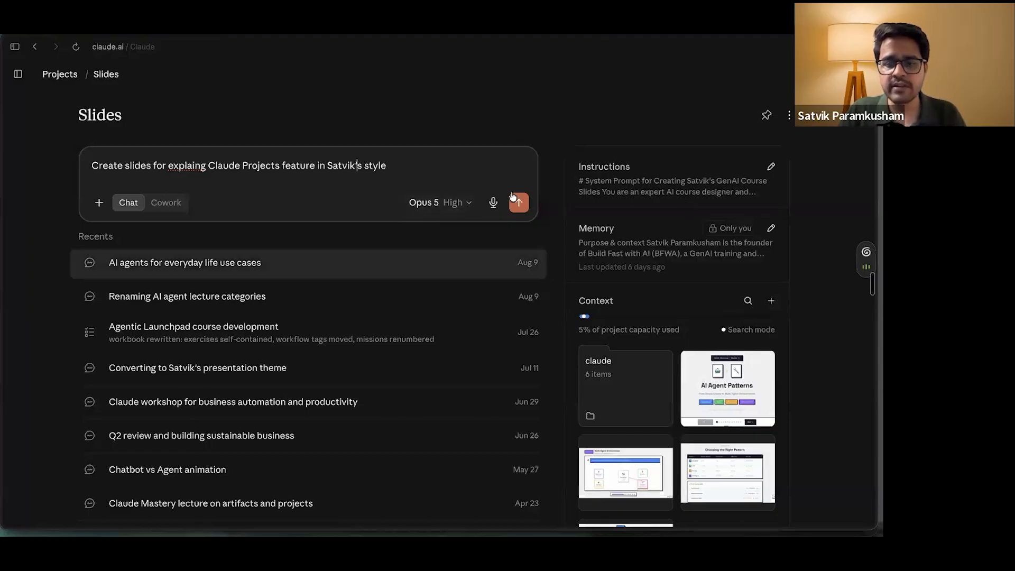
left_click(519, 203)
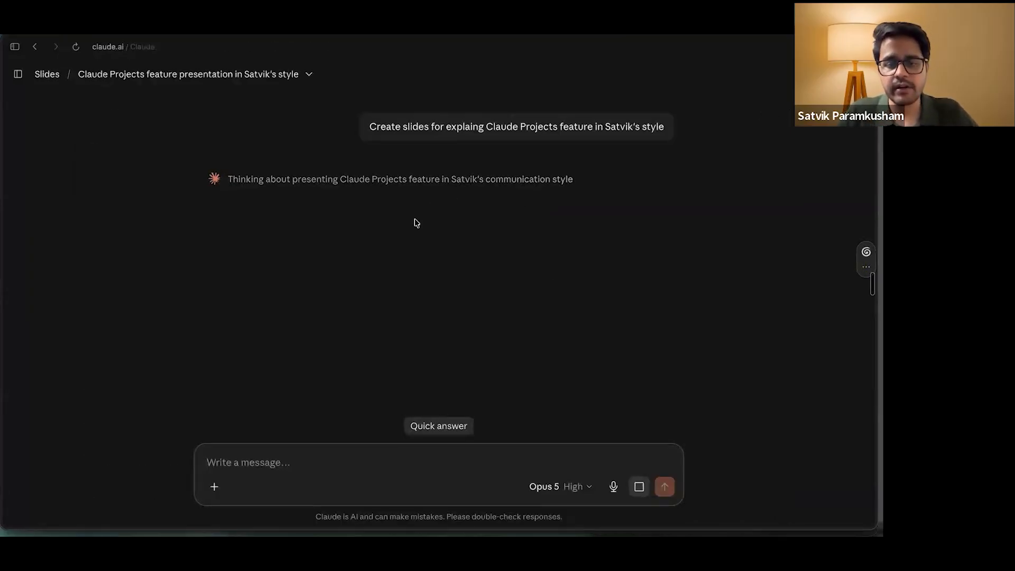
Step: Switch to the Claude Mastery slide deck in the browser and go to the "Projects I actually use" slide
key("ctrl+Tab")
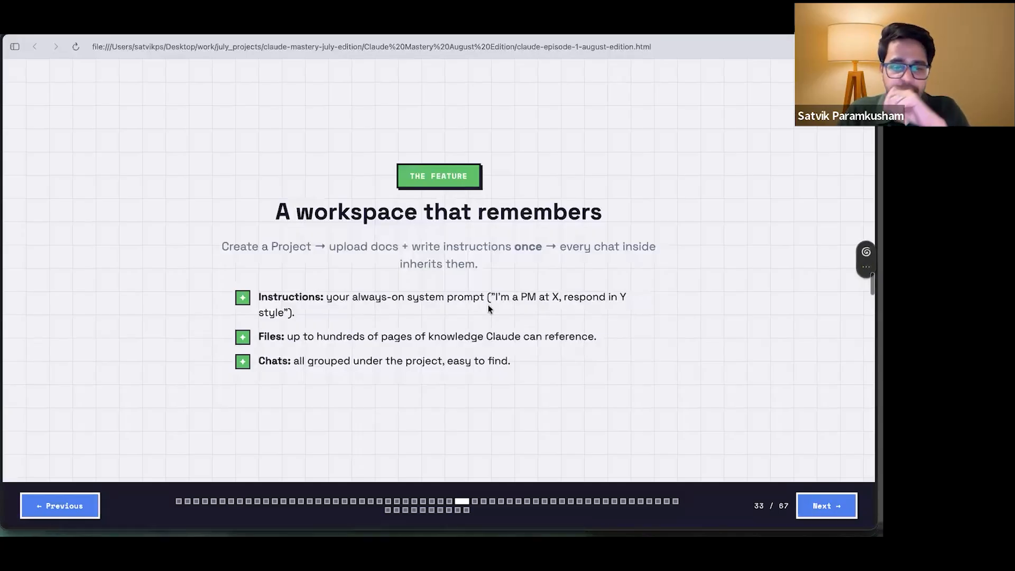
key("Right")
key("Right")
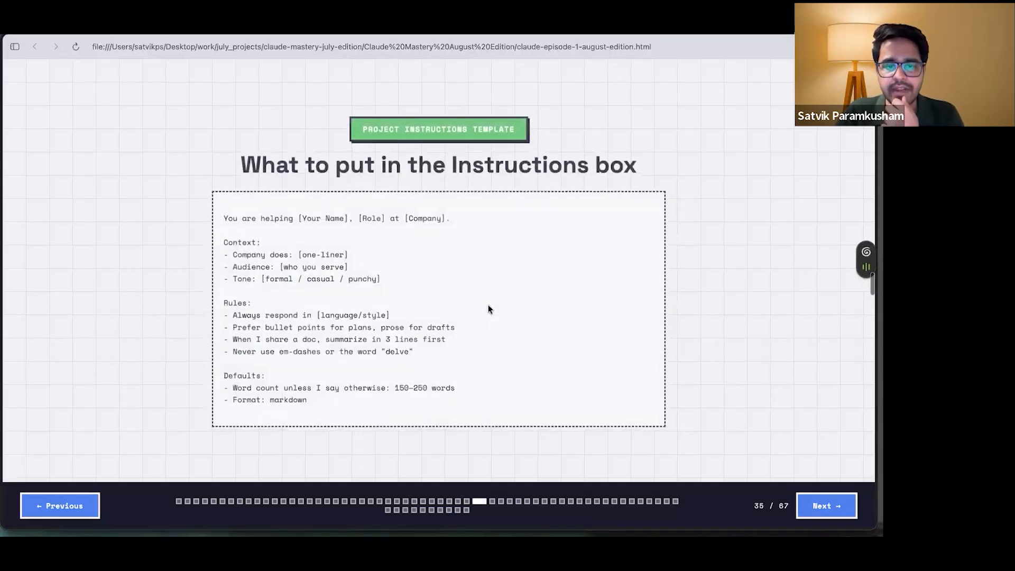
key("Left")
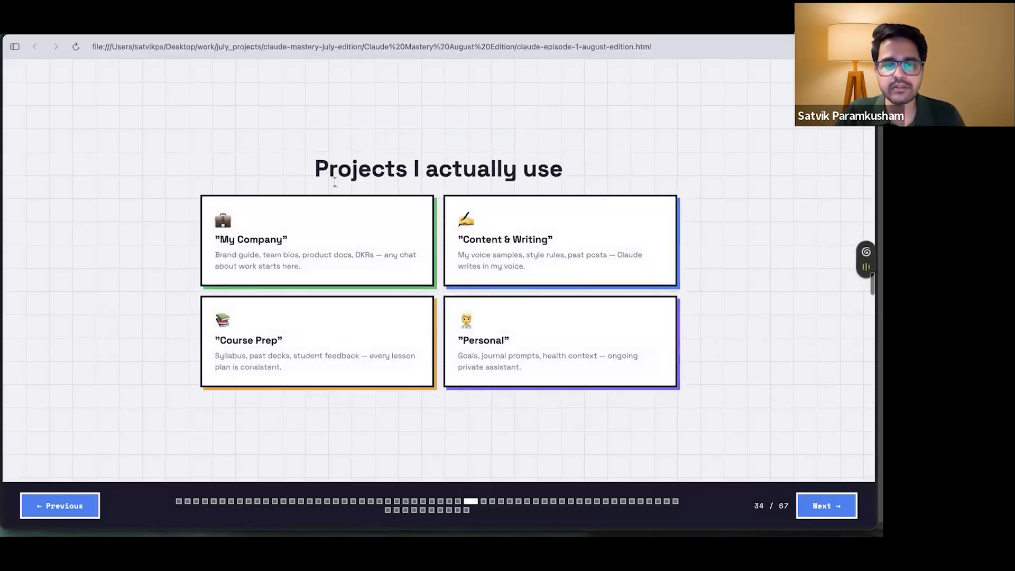
Step: Highlight the "My Company" card's title and description on the slide, and clear the selection
triple_click(286, 240)
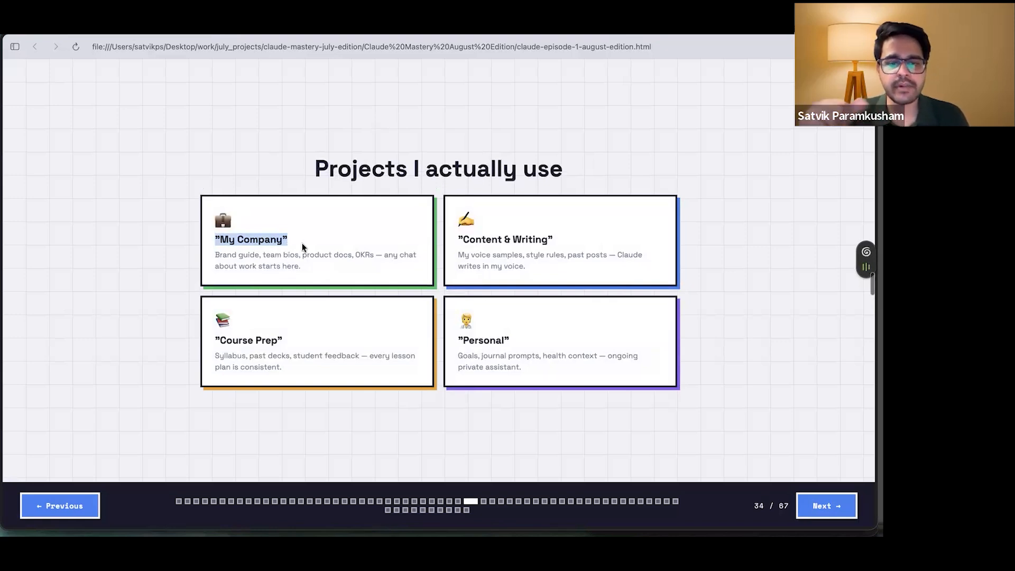
left_click(249, 251)
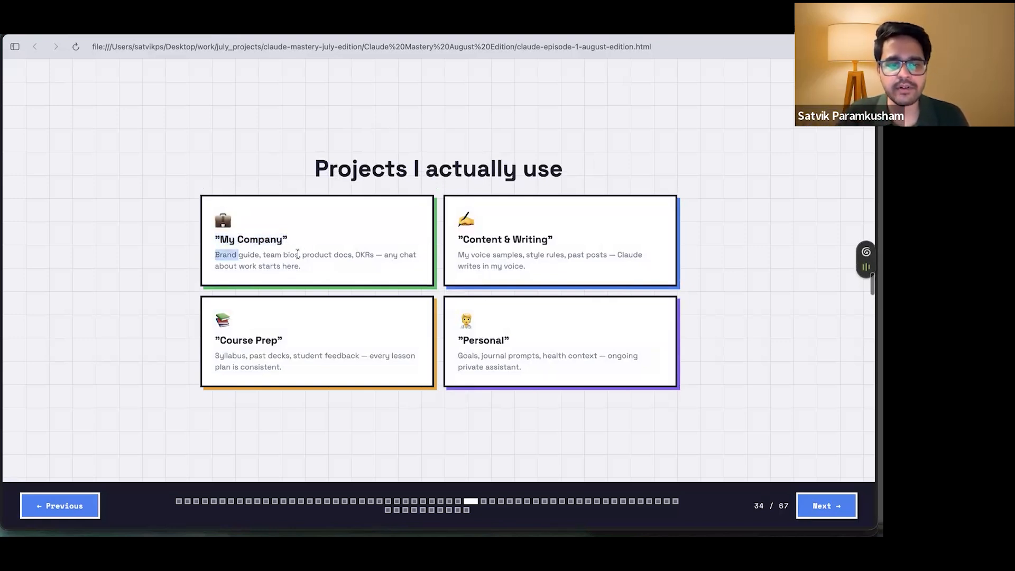
left_click_drag(297, 254, 326, 265)
left_click(309, 266)
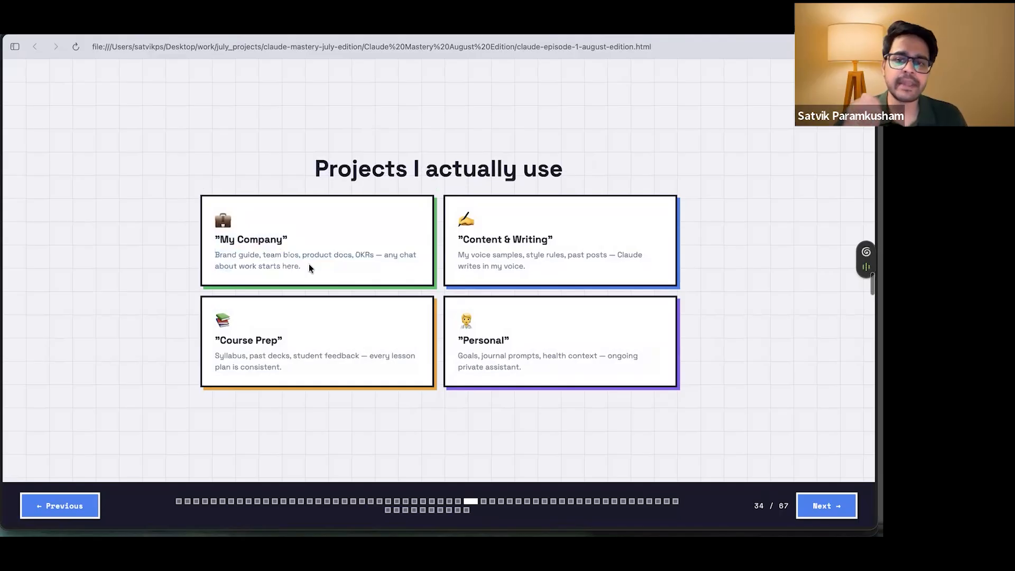
Step: Highlight the "My Company" card's description from product docs to its end, and clear the selection
left_click_drag(220, 255, 378, 271)
left_click(282, 258)
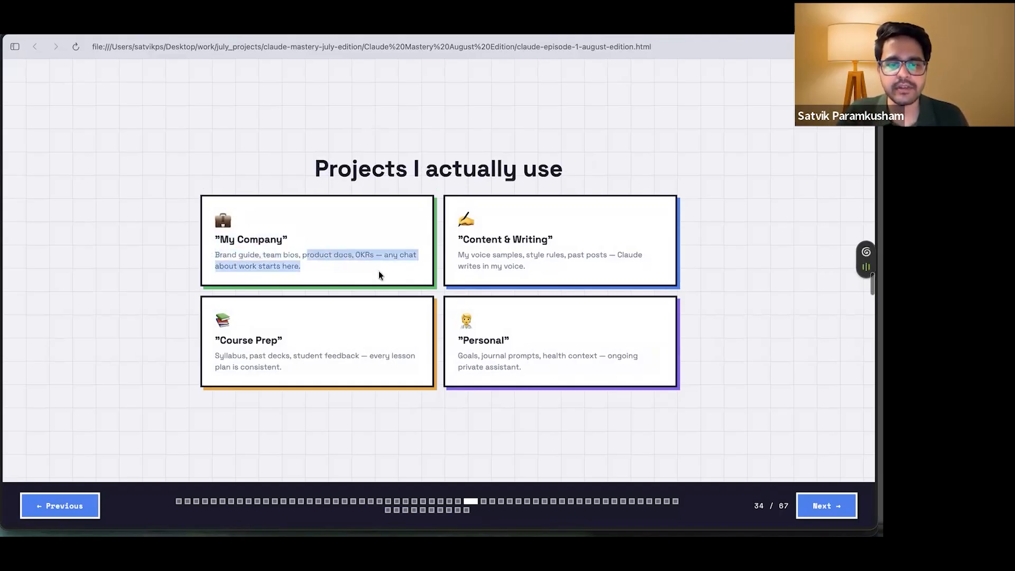
left_click(315, 262)
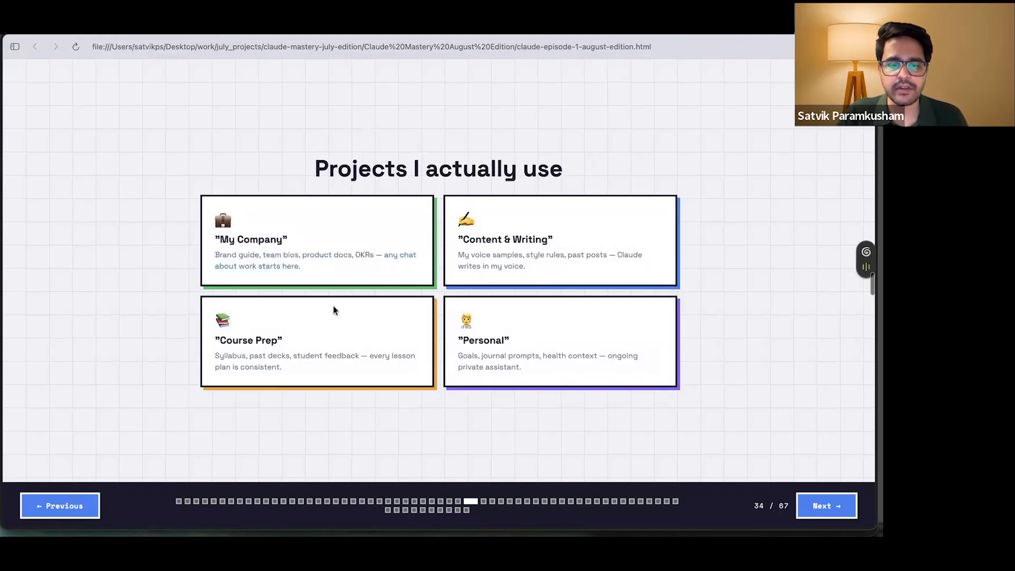
Step: Highlight the "Course Prep" card title, followed by the "Personal" card title, and clear the selection
left_click_drag(216, 336, 314, 343)
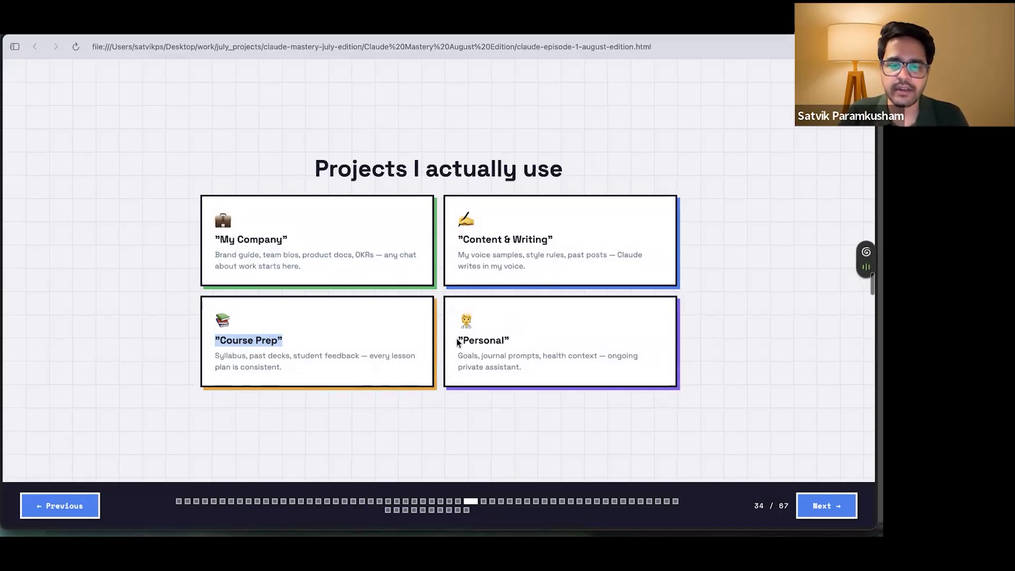
left_click_drag(456, 339, 515, 339)
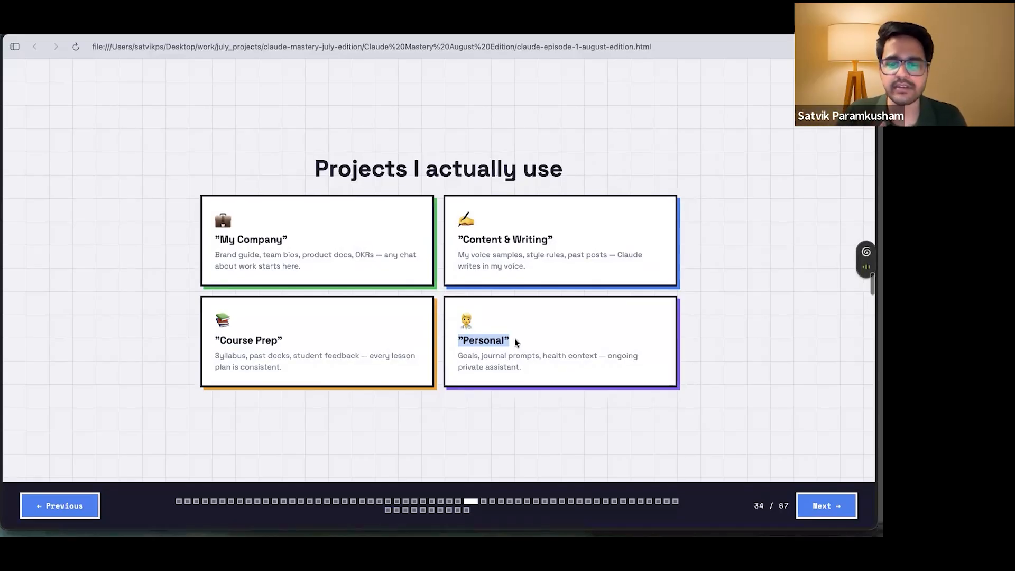
left_click(516, 342)
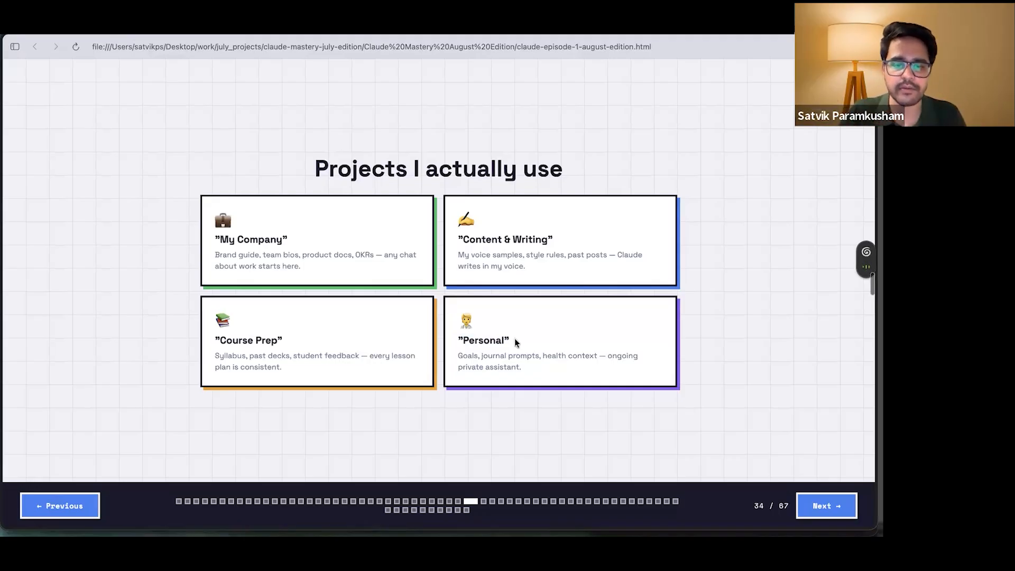
Step: Advance to the "Set up 1 project today" slide, and switch to the Projects missions in the claude-mastery-workbook-august spreadsheet
key("Right")
key("Right")
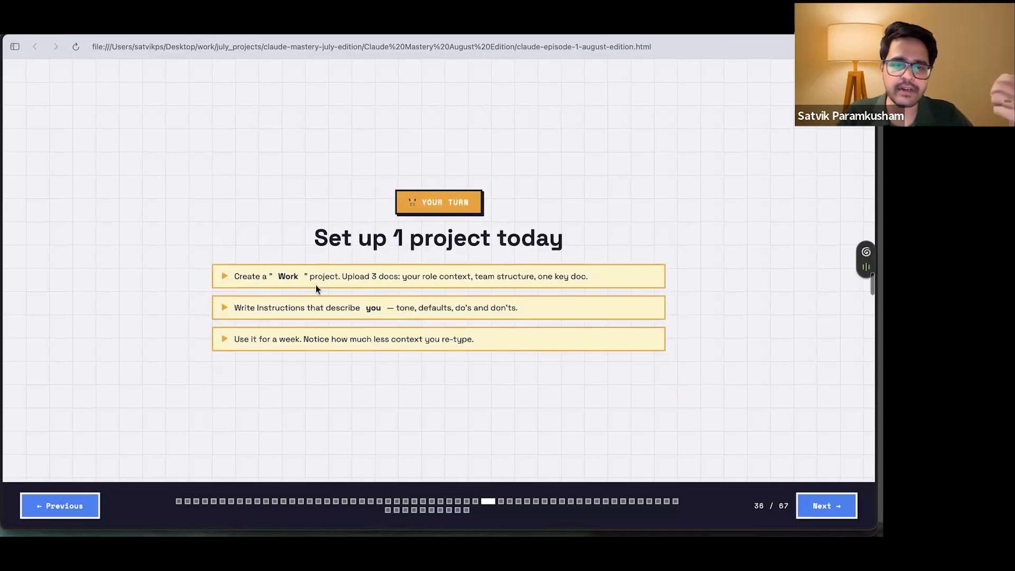
mouse_move(1, 272)
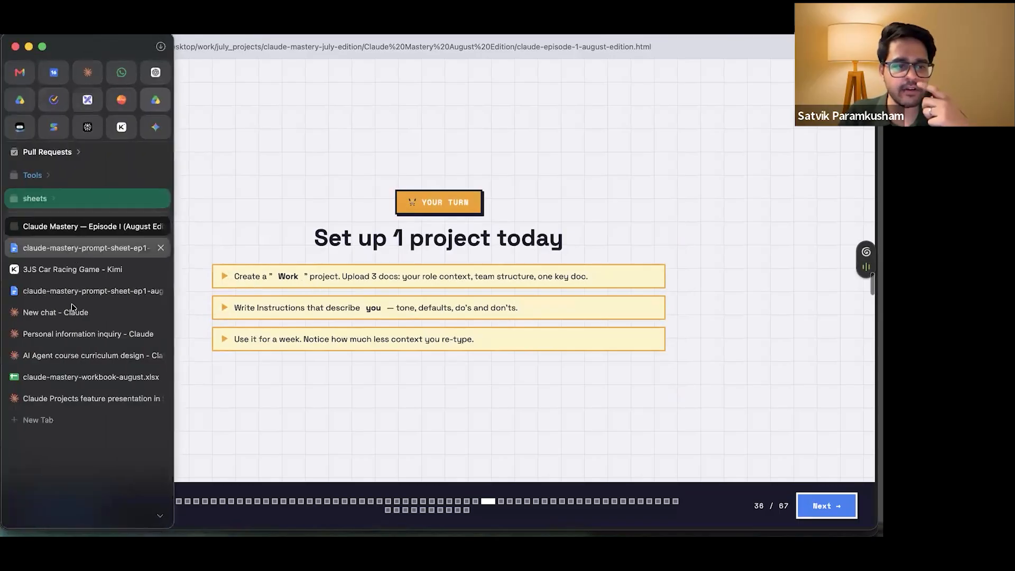
left_click(68, 377)
scroll(402, 314, "down", 3)
scroll(400, 317, "up", 1)
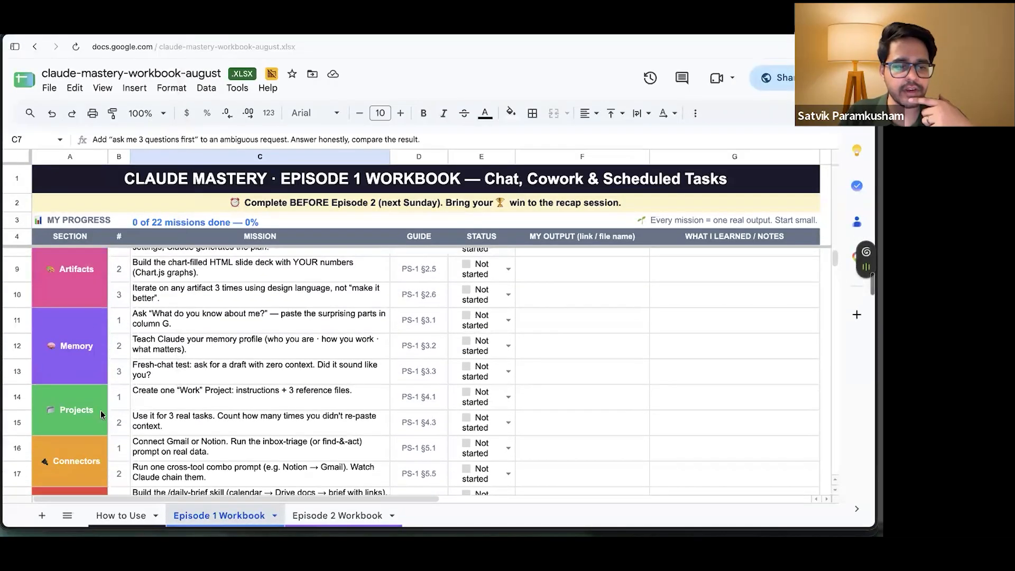